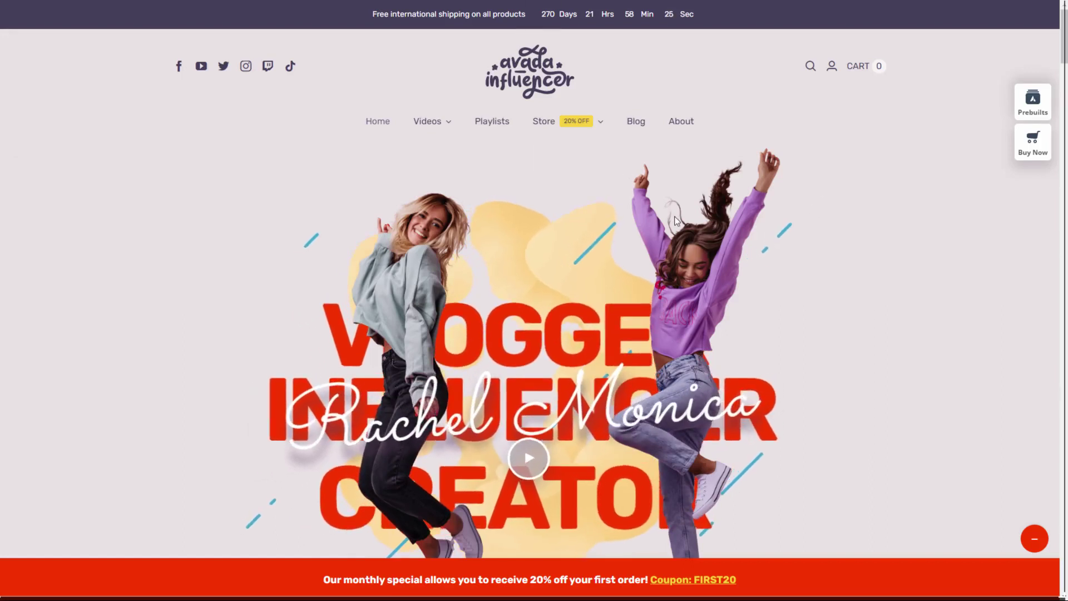
Scroll the Influencer demo homepage past What's New, Our Vlog and Life Hacks to Do it yourself.
{"action": "scroll", "coordinate": [625, 228], "scroll_direction": "down", "scroll_amount": 1}
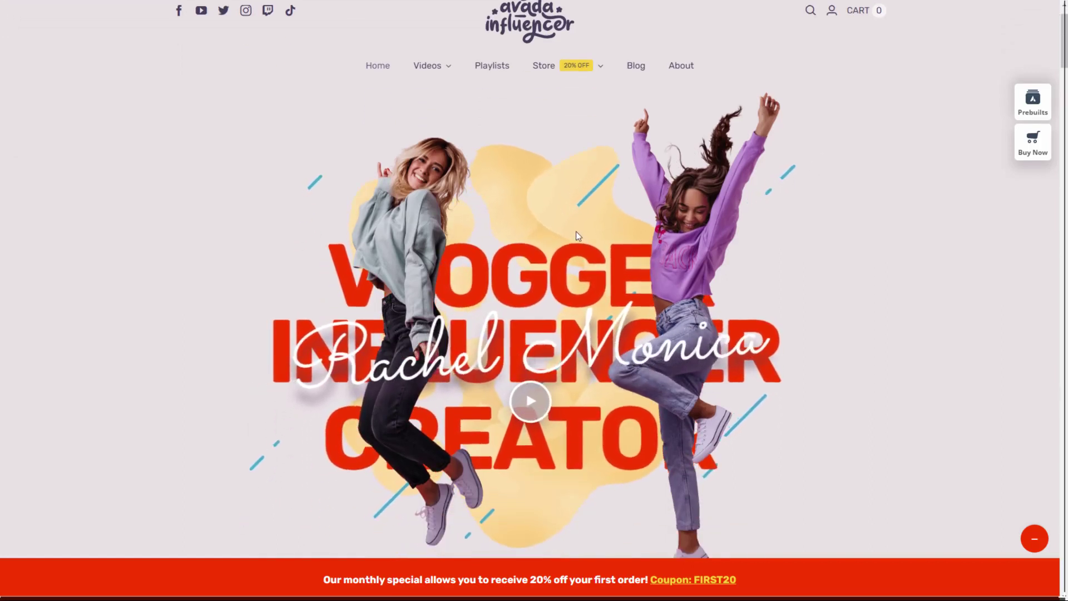
{"action": "scroll", "coordinate": [576, 233], "scroll_direction": "up", "scroll_amount": 1}
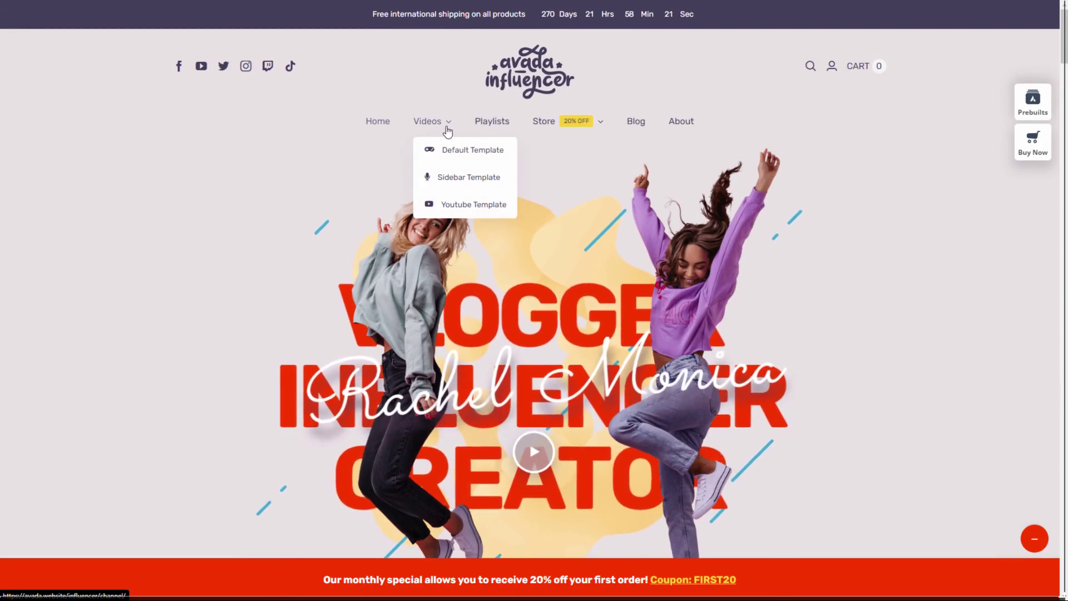
{"action": "mouse_move", "coordinate": [544, 65]}
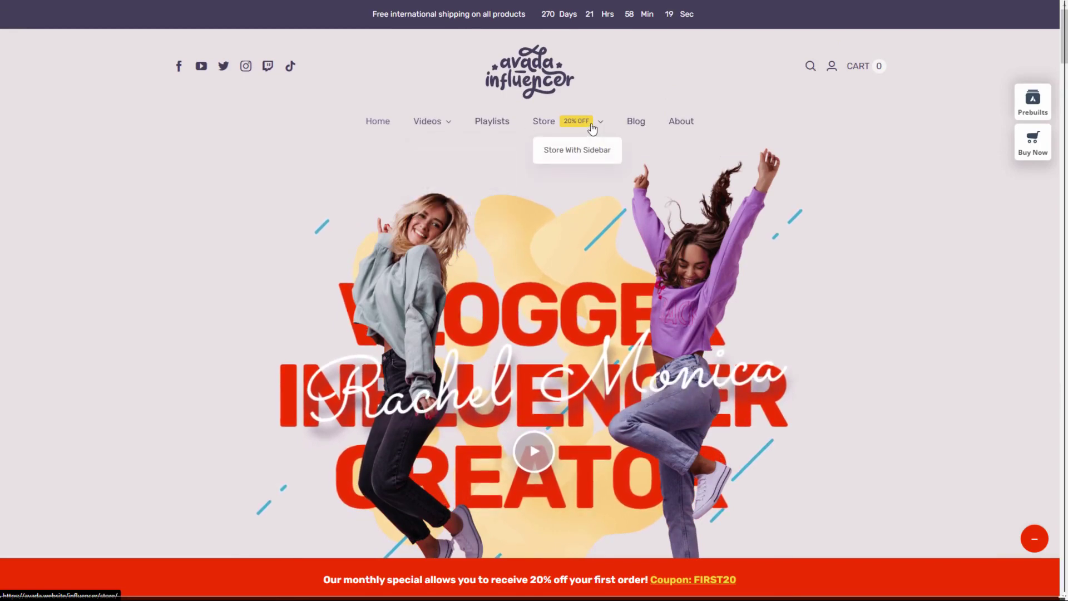
{"action": "scroll", "coordinate": [624, 203], "scroll_direction": "down", "scroll_amount": 2}
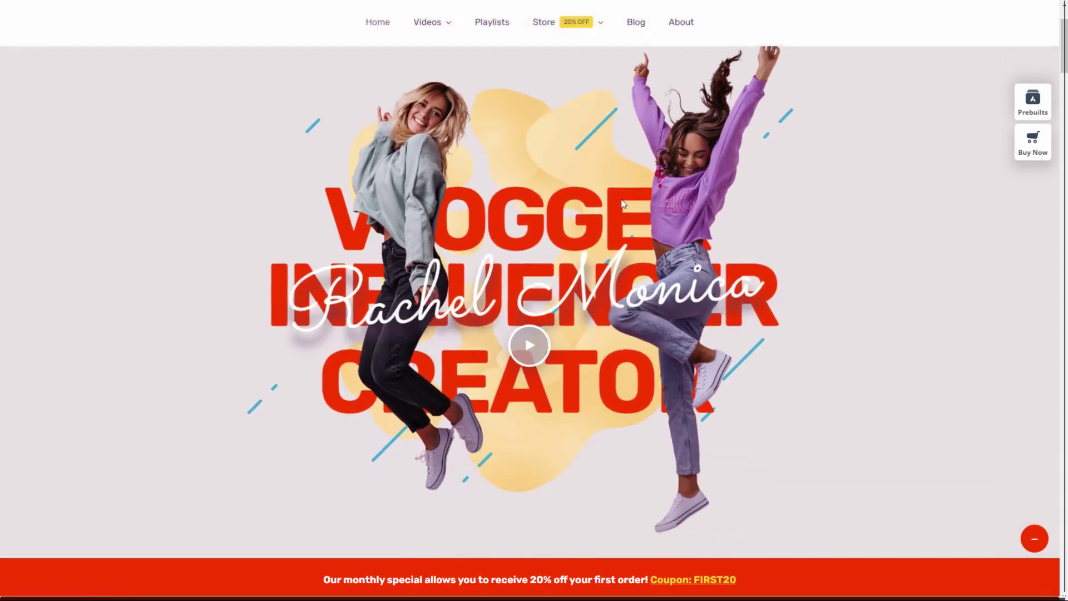
{"action": "scroll", "coordinate": [623, 204], "scroll_direction": "down", "scroll_amount": 5}
{"action": "scroll", "coordinate": [593, 183], "scroll_direction": "down", "scroll_amount": 2}
{"action": "scroll", "coordinate": [593, 182], "scroll_direction": "down", "scroll_amount": 3}
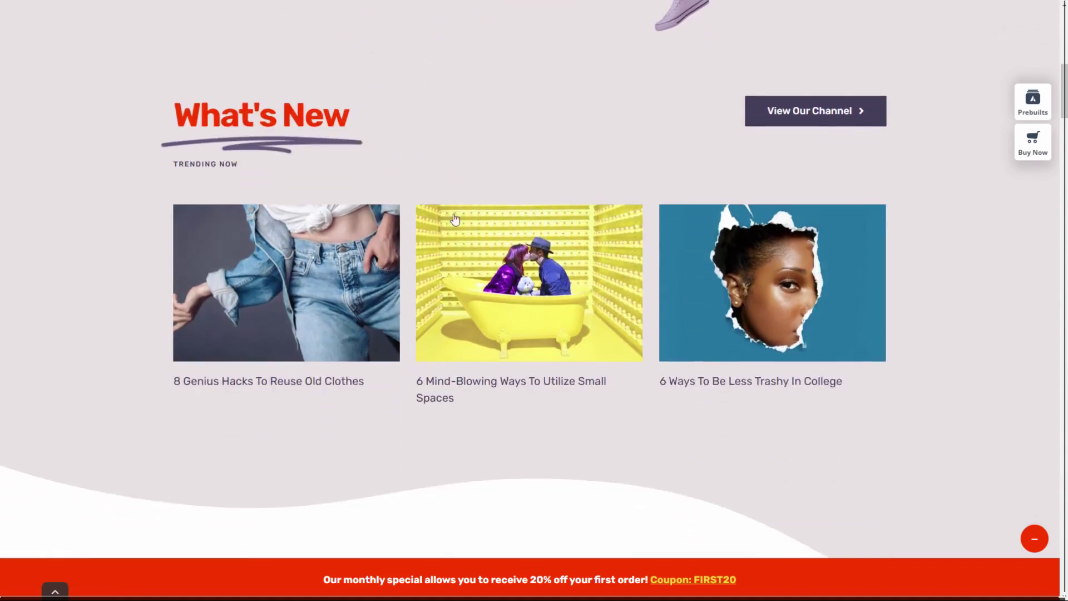
{"action": "scroll", "coordinate": [454, 219], "scroll_direction": "down", "scroll_amount": 2}
{"action": "scroll", "coordinate": [479, 219], "scroll_direction": "down", "scroll_amount": 5}
{"action": "scroll", "coordinate": [502, 219], "scroll_direction": "down", "scroll_amount": 3}
{"action": "scroll", "coordinate": [515, 220], "scroll_direction": "down", "scroll_amount": 10}
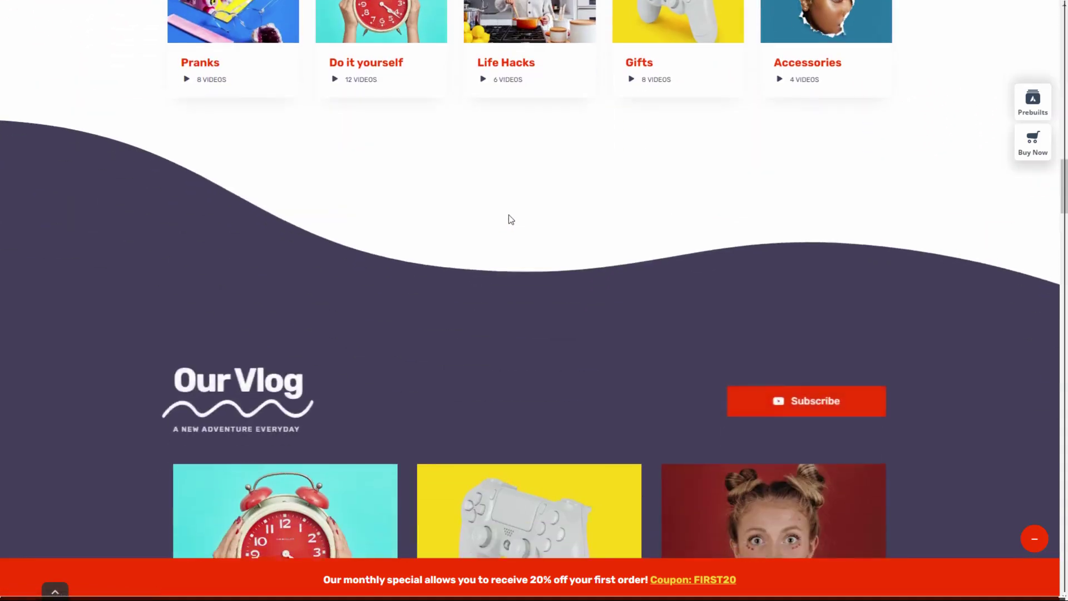
{"action": "scroll", "coordinate": [500, 216], "scroll_direction": "down", "scroll_amount": 3}
{"action": "scroll", "coordinate": [496, 211], "scroll_direction": "down", "scroll_amount": 2}
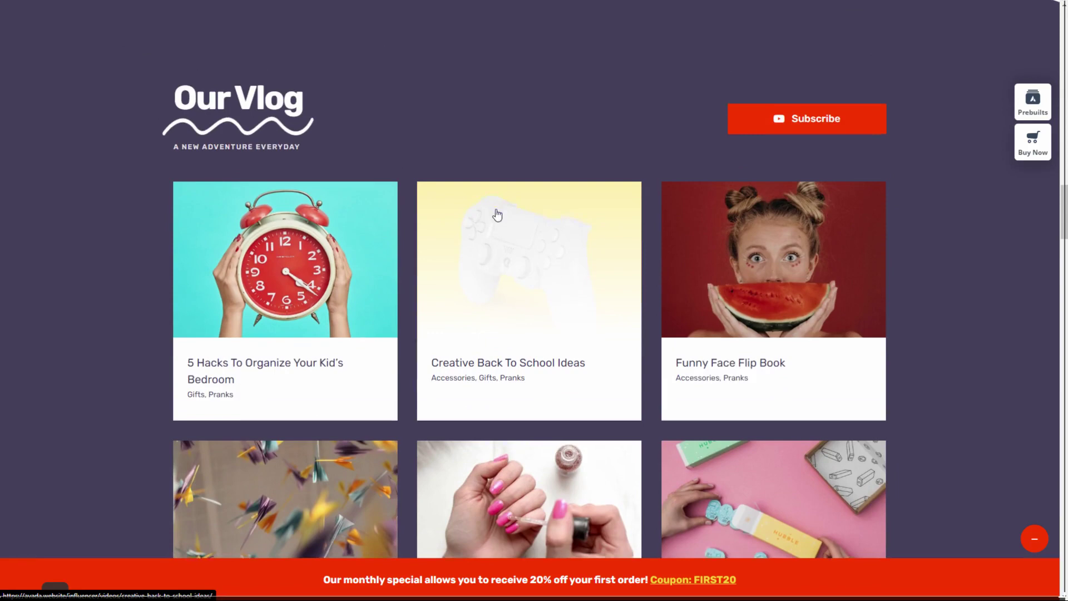
{"action": "scroll", "coordinate": [497, 214], "scroll_direction": "down", "scroll_amount": 5}
{"action": "scroll", "coordinate": [489, 215], "scroll_direction": "down", "scroll_amount": 2}
{"action": "scroll", "coordinate": [488, 223], "scroll_direction": "down", "scroll_amount": 2}
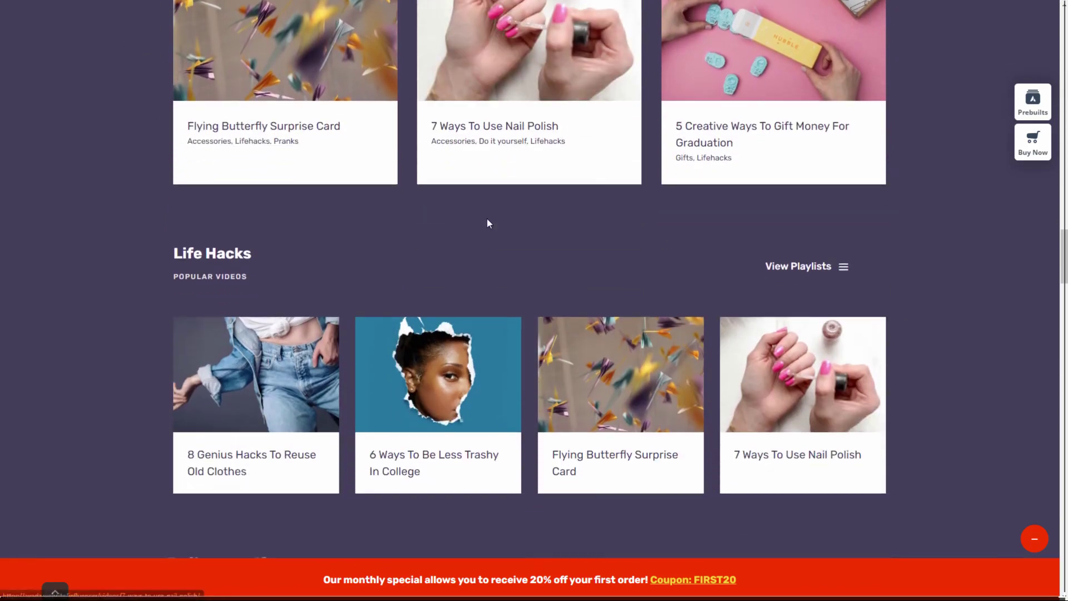
{"action": "scroll", "coordinate": [511, 217], "scroll_direction": "down", "scroll_amount": 1}
{"action": "scroll", "coordinate": [499, 227], "scroll_direction": "down", "scroll_amount": 3}
{"action": "scroll", "coordinate": [496, 229], "scroll_direction": "down", "scroll_amount": 2}
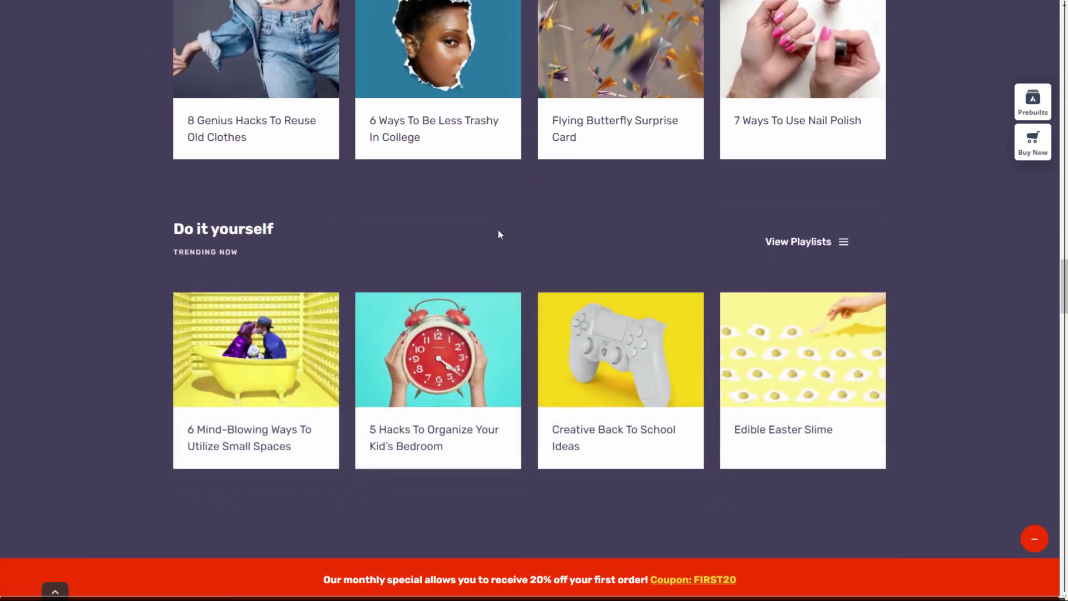
{"action": "scroll", "coordinate": [501, 231], "scroll_direction": "down", "scroll_amount": 5}
{"action": "scroll", "coordinate": [502, 229], "scroll_direction": "down", "scroll_amount": 3}
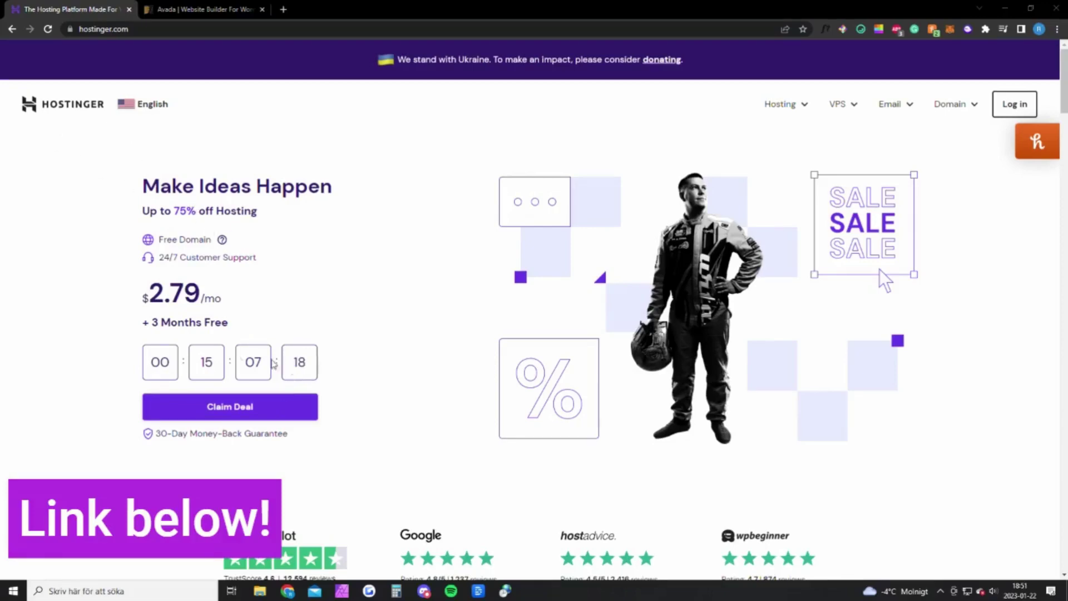
Go to Hostinger's web hosting plans and review the Single plan's features and monthly visits limit.
{"action": "mouse_move", "coordinate": [785, 103]}
{"action": "left_click", "coordinate": [740, 146]}
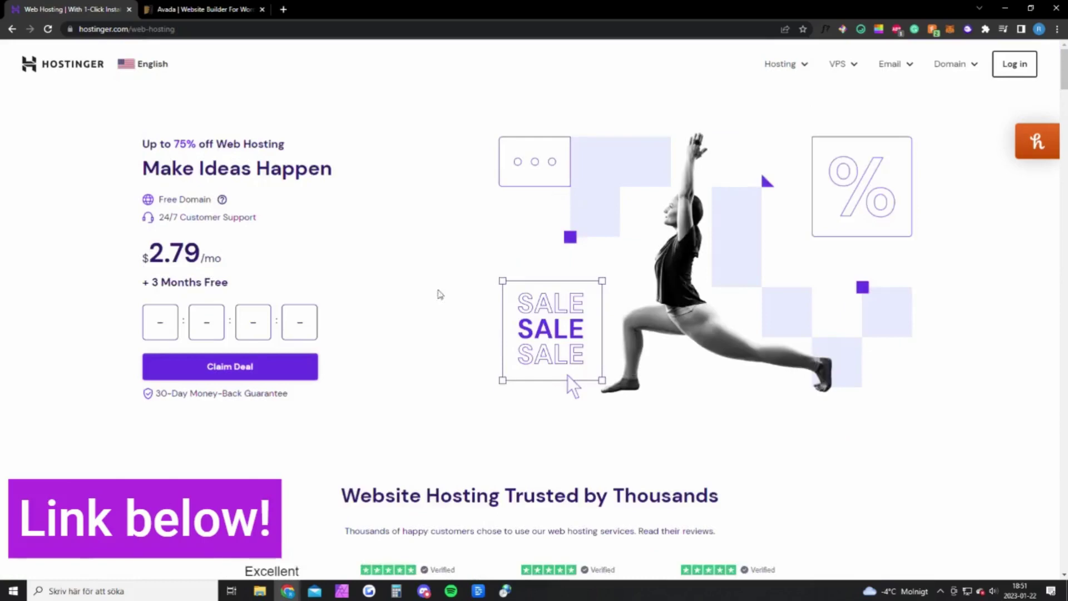
{"action": "scroll", "coordinate": [439, 294], "scroll_direction": "down", "scroll_amount": 4}
{"action": "scroll", "coordinate": [432, 293], "scroll_direction": "down", "scroll_amount": 8}
{"action": "scroll", "coordinate": [345, 275], "scroll_direction": "up", "scroll_amount": 1}
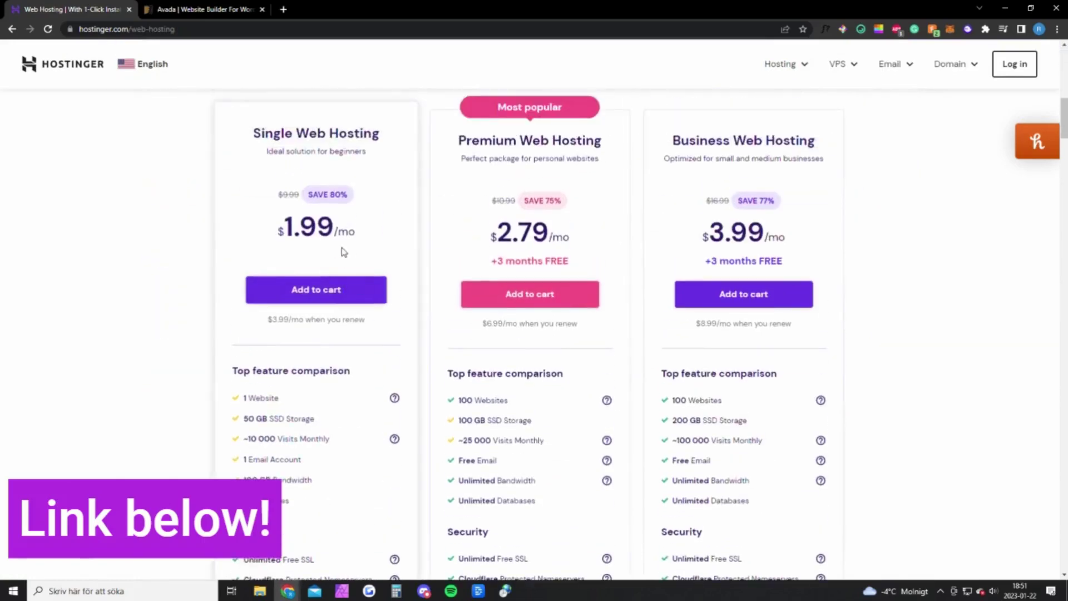
{"action": "left_click_drag", "start_coordinate": [243, 397], "coordinate": [281, 398]}
{"action": "left_click", "coordinate": [262, 412]}
{"action": "left_click_drag", "start_coordinate": [247, 438], "coordinate": [331, 439]}
{"action": "left_click", "coordinate": [262, 443]}
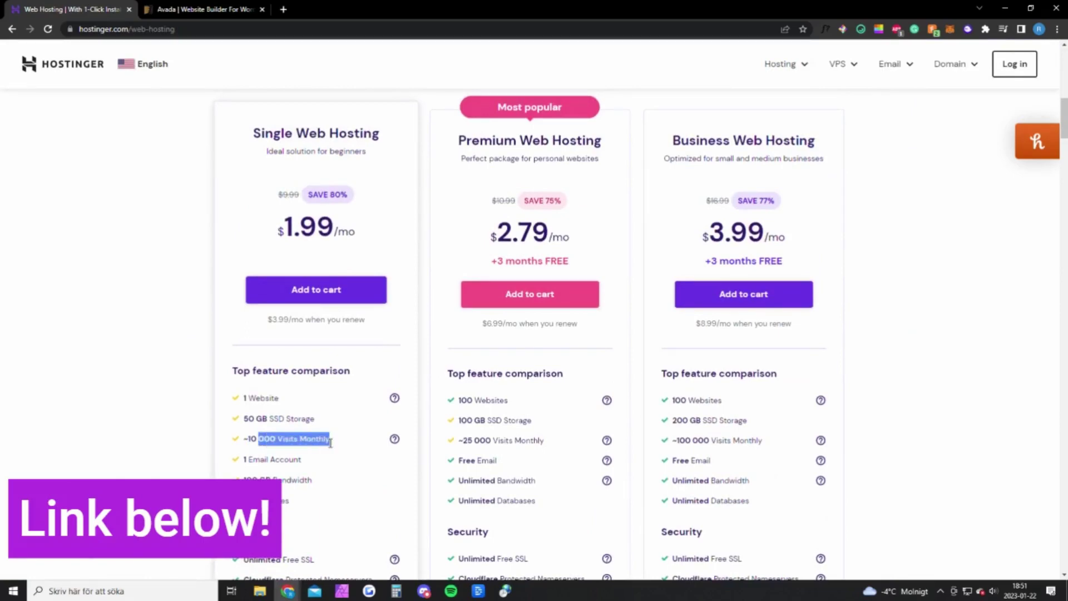
{"action": "scroll", "coordinate": [334, 375], "scroll_direction": "down", "scroll_amount": 2}
{"action": "scroll", "coordinate": [331, 377], "scroll_direction": "up", "scroll_amount": 1}
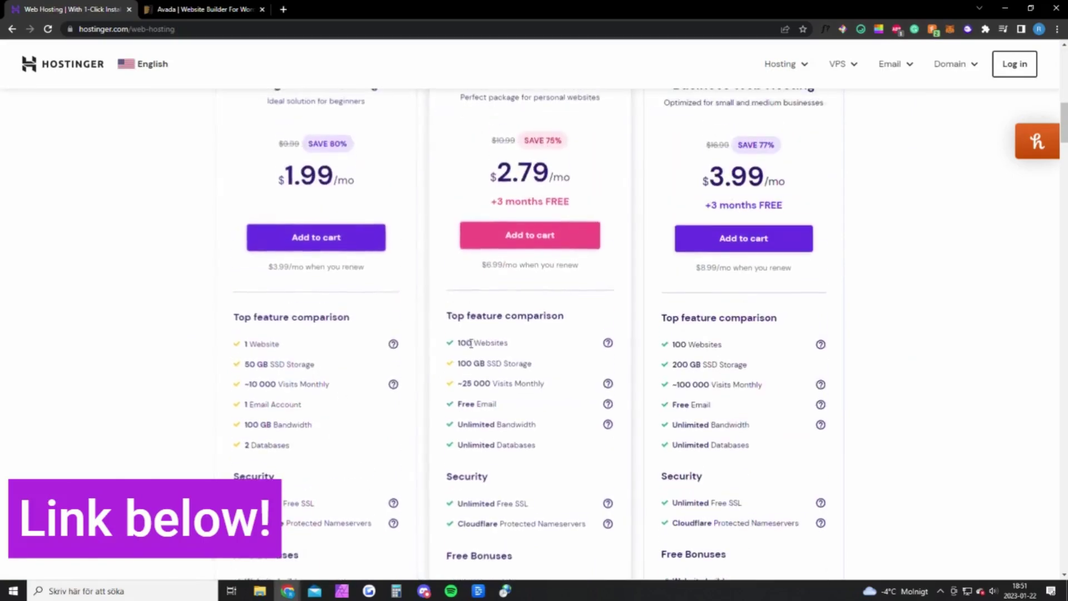
Compare the higher plans' 100 Websites, Premium monthly visits limit and Free Domain features.
{"action": "left_click_drag", "start_coordinate": [457, 342], "coordinate": [511, 341]}
{"action": "left_click", "coordinate": [488, 342]}
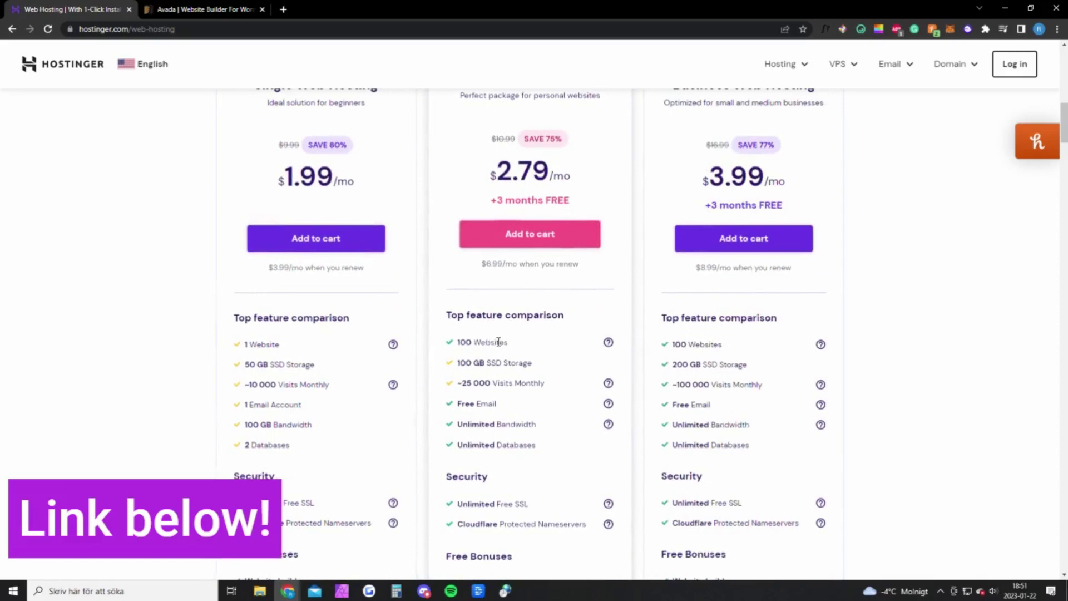
{"action": "scroll", "coordinate": [517, 320], "scroll_direction": "up", "scroll_amount": 2}
{"action": "scroll", "coordinate": [503, 334], "scroll_direction": "down", "scroll_amount": 3}
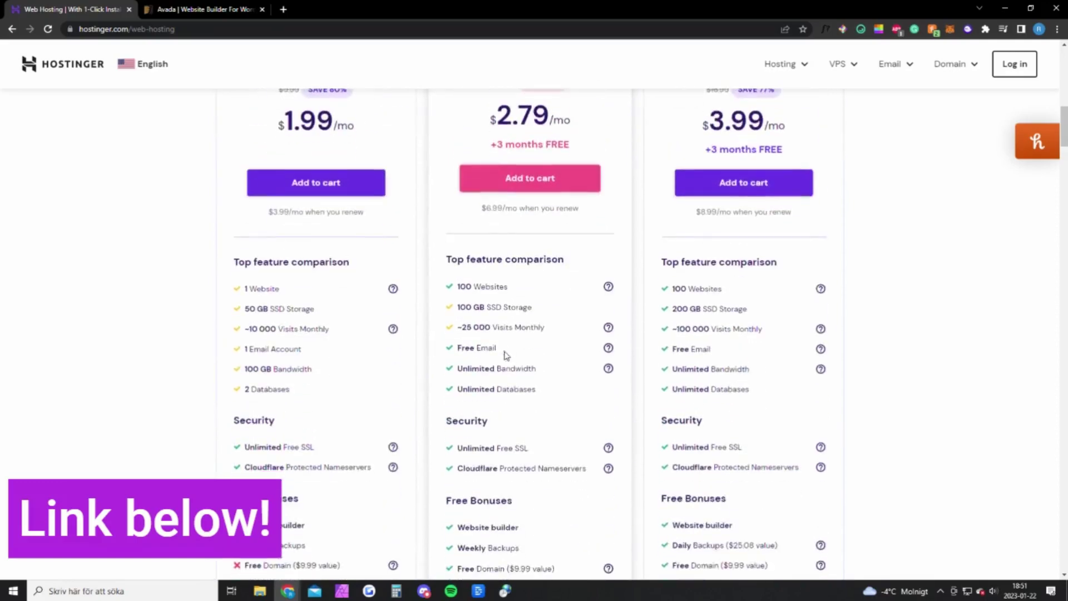
{"action": "left_click_drag", "start_coordinate": [476, 333], "coordinate": [554, 332]}
{"action": "left_click", "coordinate": [493, 331]}
{"action": "scroll", "coordinate": [513, 418], "scroll_direction": "down", "scroll_amount": 2}
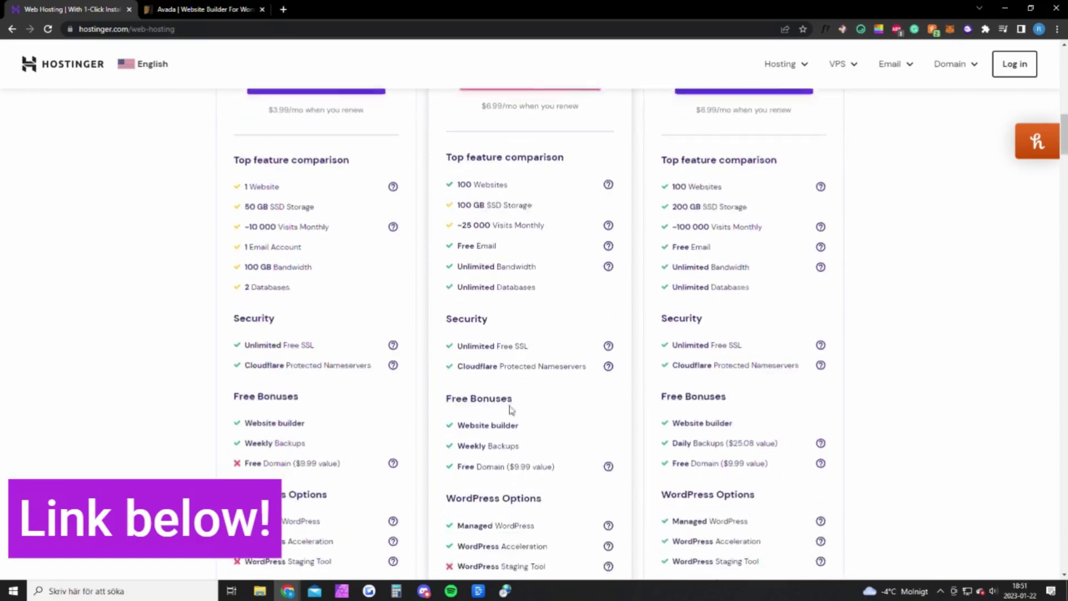
{"action": "left_click_drag", "start_coordinate": [457, 457], "coordinate": [562, 456]}
{"action": "left_click", "coordinate": [520, 455]}
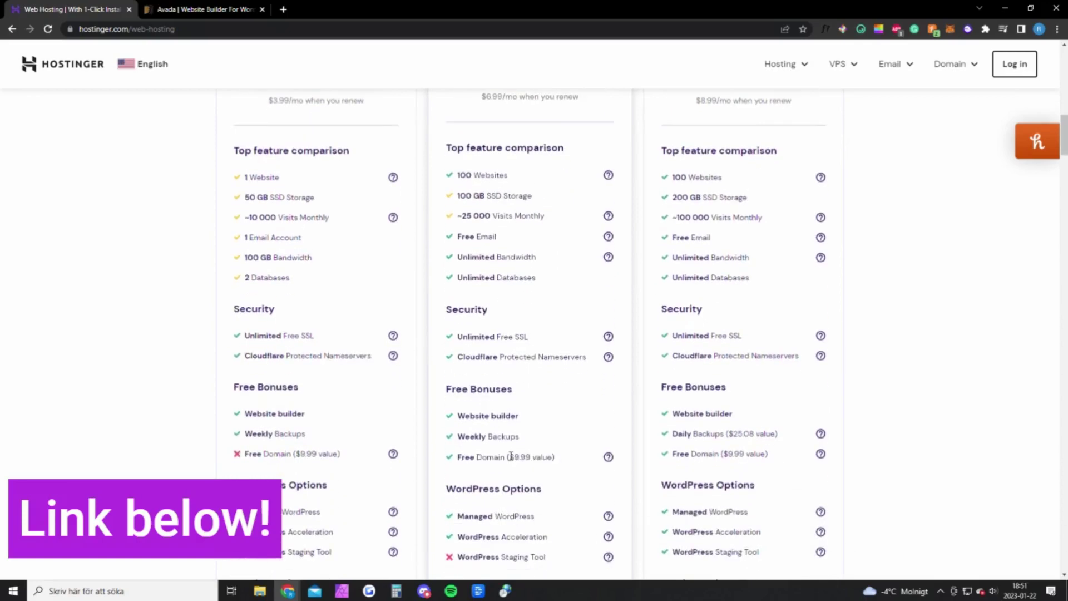
{"action": "scroll", "coordinate": [472, 441], "scroll_direction": "up", "scroll_amount": 1}
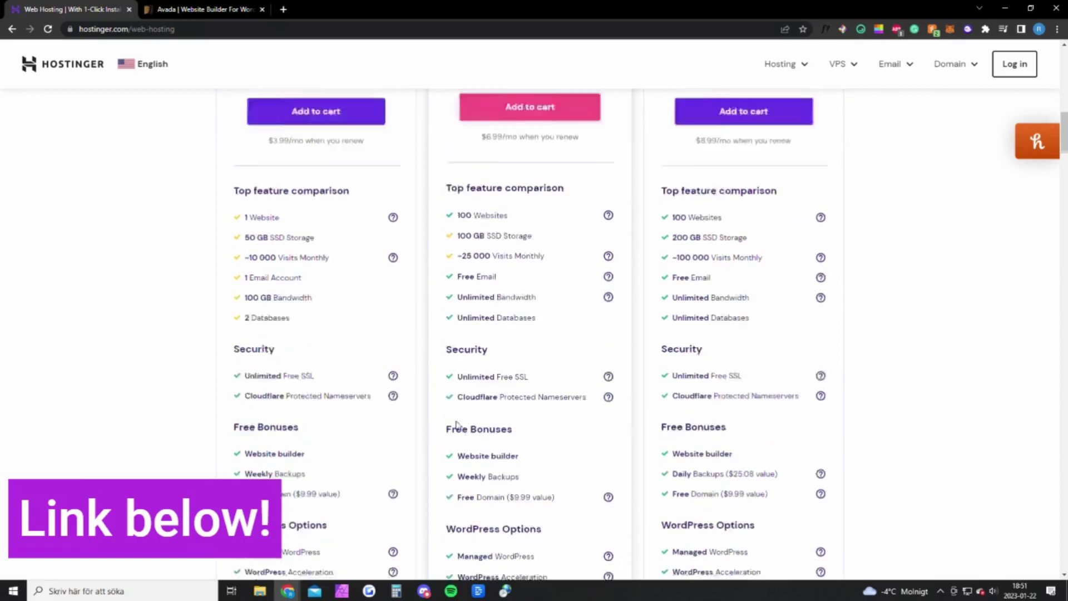
{"action": "scroll", "coordinate": [472, 442], "scroll_direction": "up", "scroll_amount": 8}
On the Avada ThemeForest page, show the $69 regular license purchase details.
{"action": "left_click", "coordinate": [189, 12]}
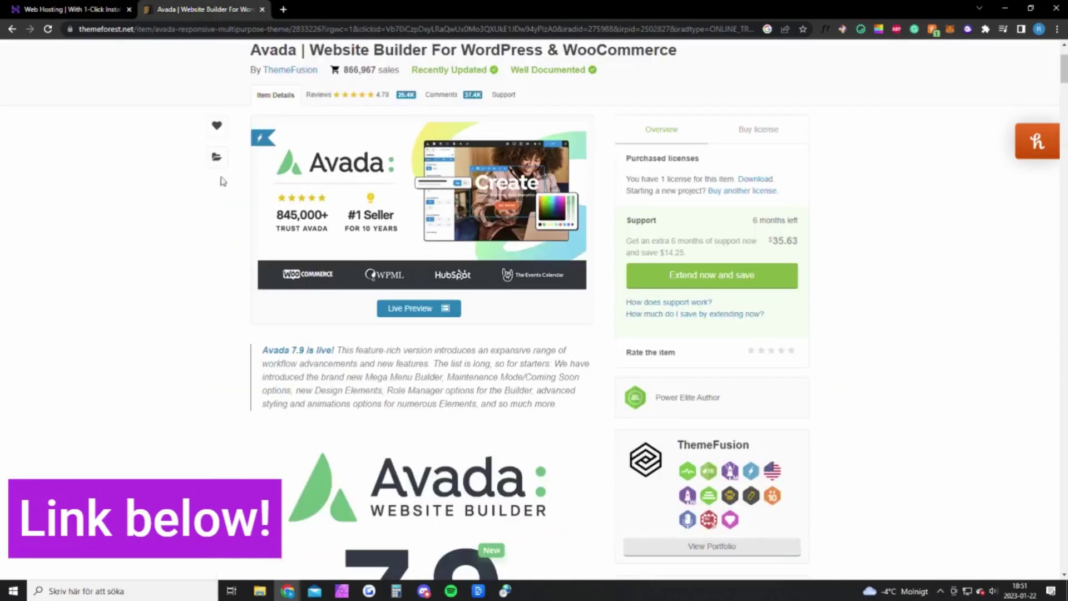
{"action": "left_click", "coordinate": [757, 130]}
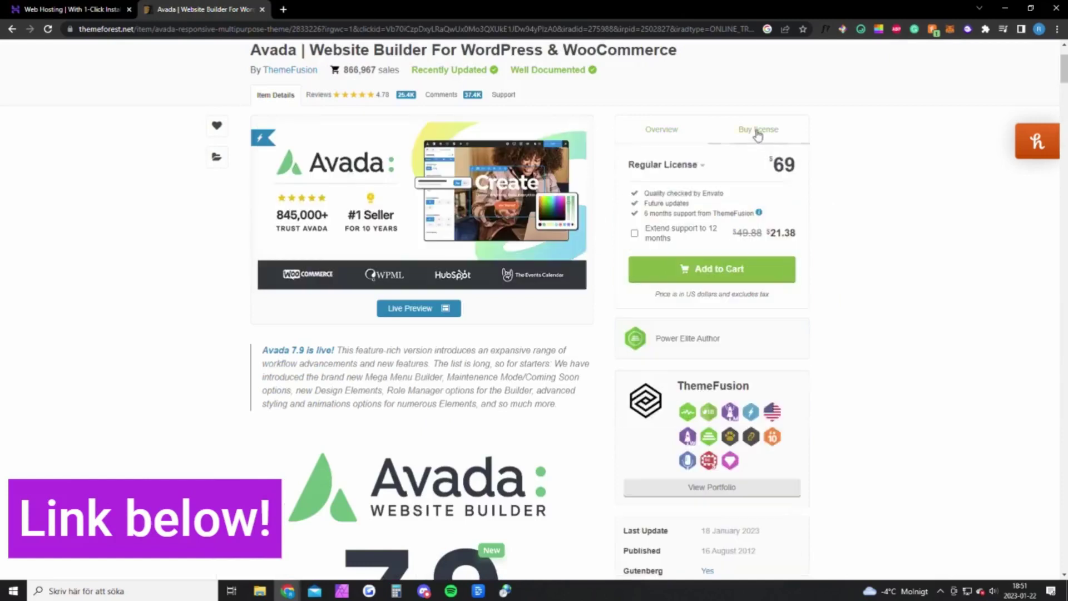
{"action": "triple_click", "coordinate": [811, 163]}
{"action": "left_click", "coordinate": [789, 196]}
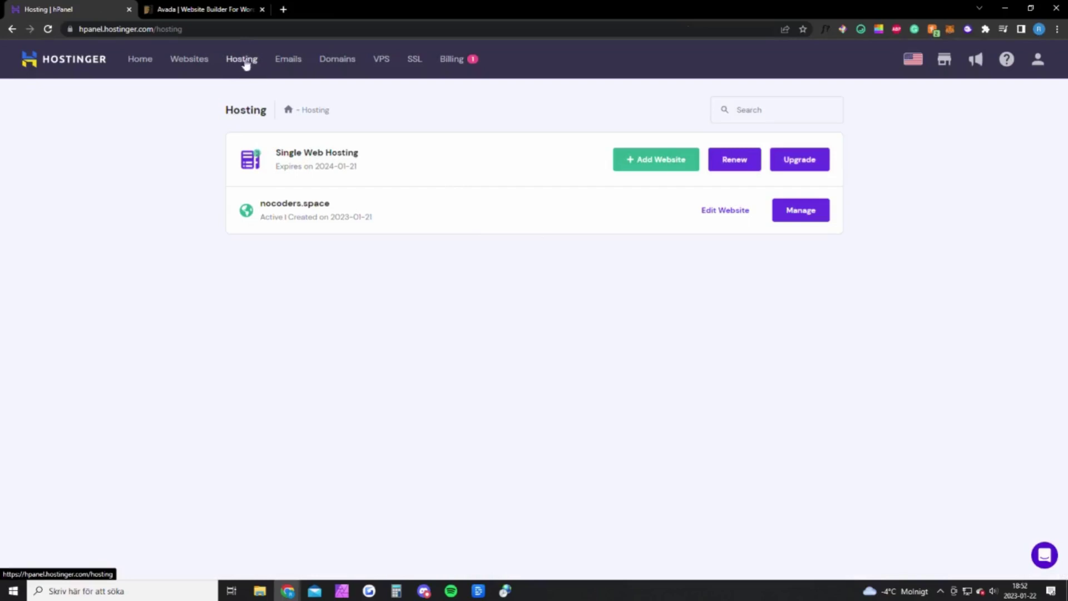
Create a new WordPress website on the hosting plan, clearing the prefilled administrator email.
{"action": "left_click", "coordinate": [633, 162]}
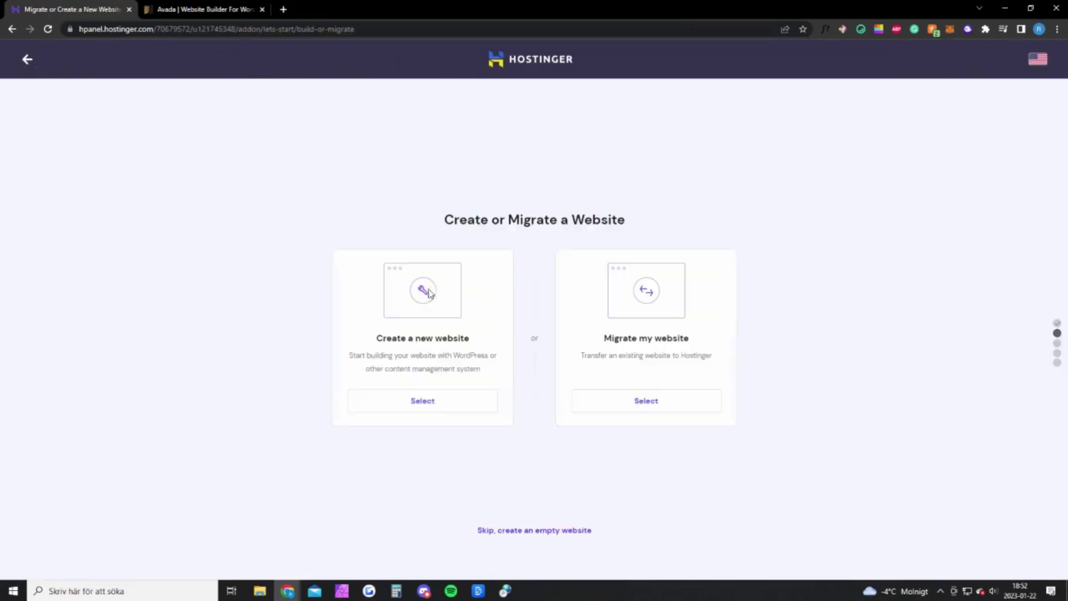
{"action": "left_click", "coordinate": [421, 408]}
{"action": "left_click", "coordinate": [440, 406]}
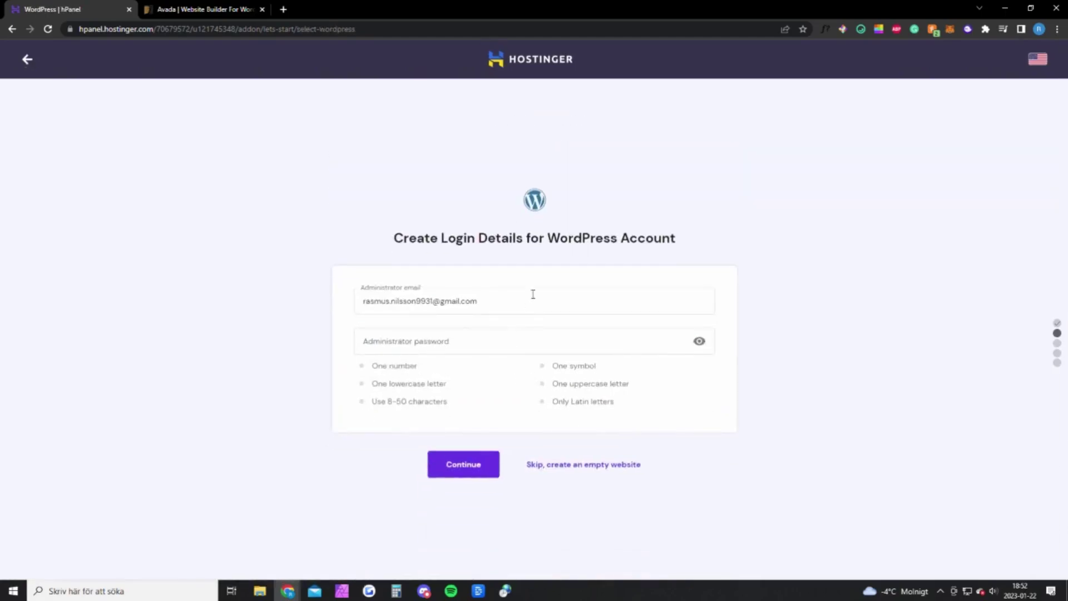
{"action": "left_click_drag", "start_coordinate": [533, 294], "coordinate": [220, 298]}
{"action": "key", "text": "BackSpace"}
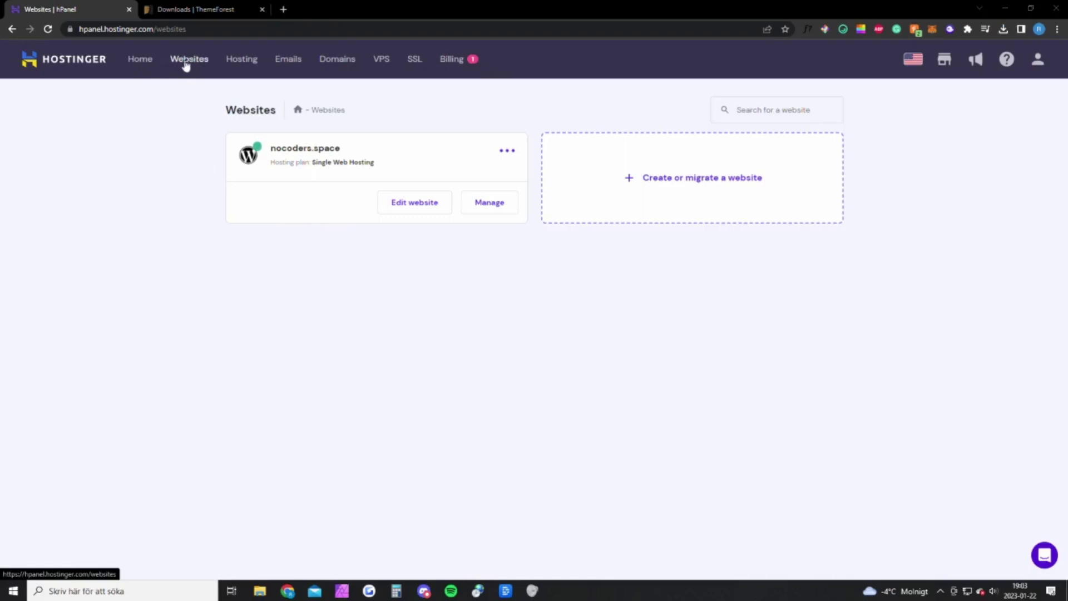
From nocoders.space's dashboard, reach Appearance > Themes > Add New's Upload Theme panel.
{"action": "left_click", "coordinate": [411, 211]}
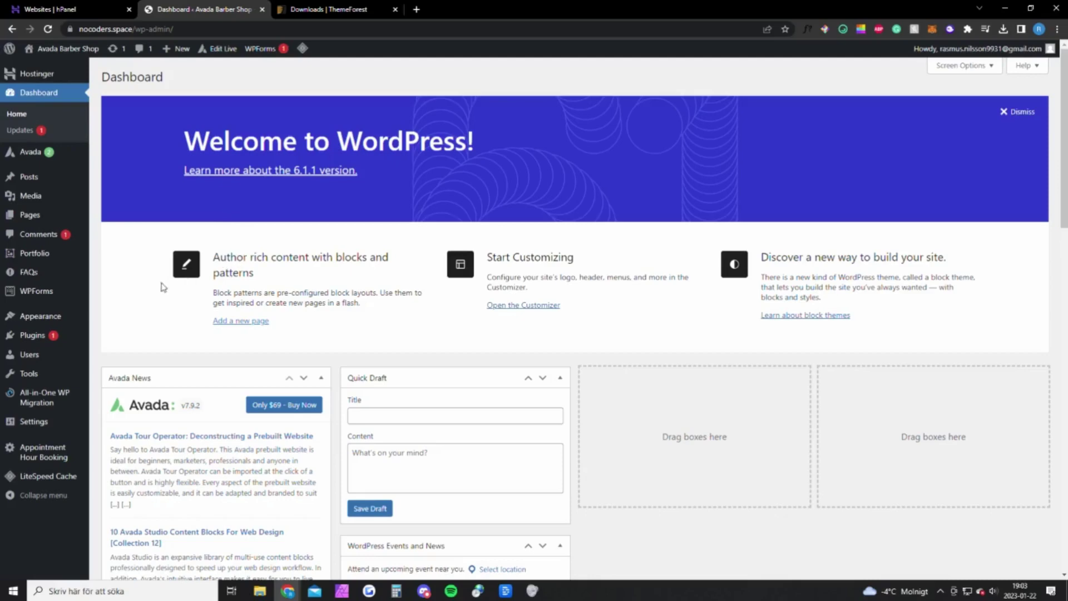
{"action": "mouse_move", "coordinate": [40, 316]}
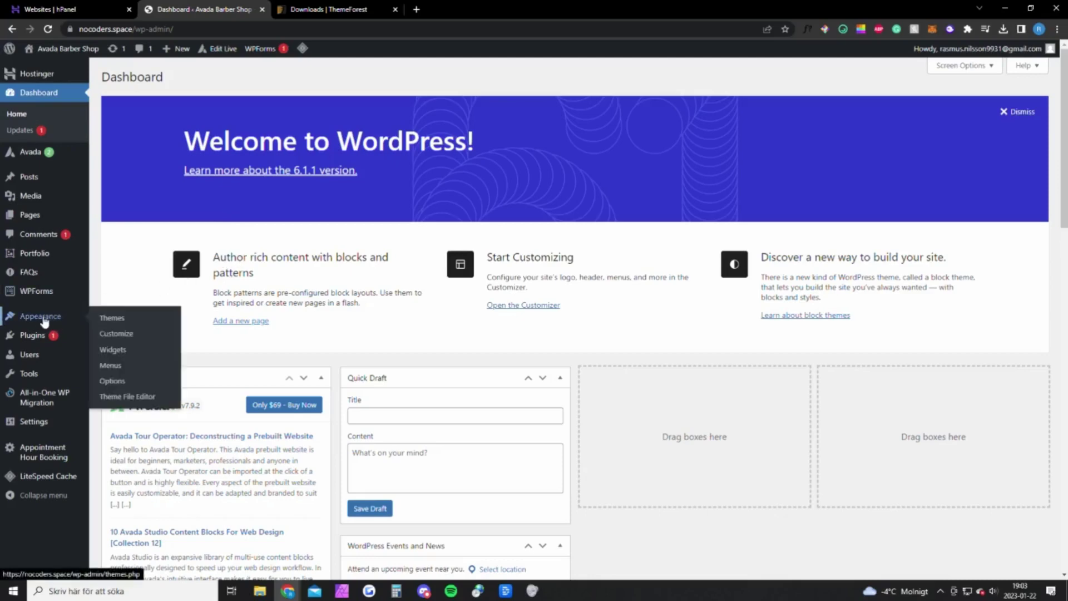
{"action": "left_click", "coordinate": [112, 319]}
{"action": "left_click", "coordinate": [203, 77]}
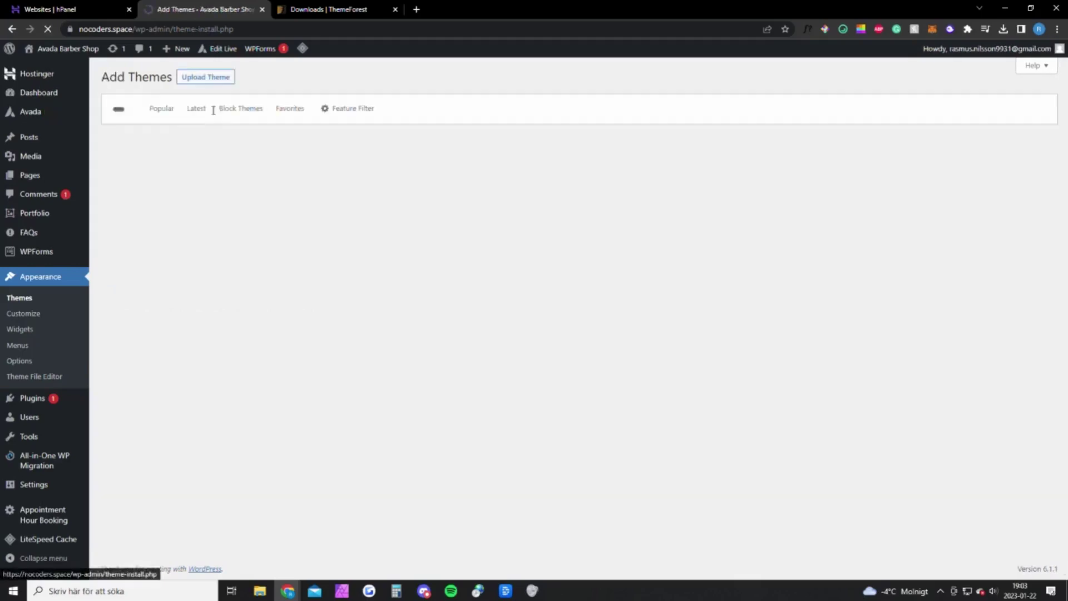
{"action": "left_click", "coordinate": [212, 81]}
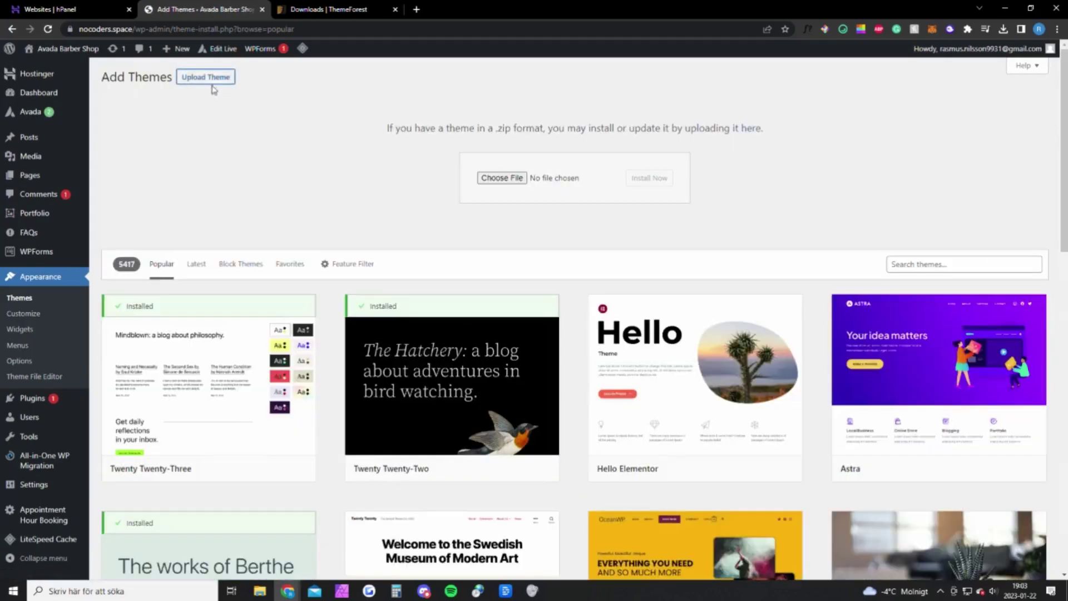
On ThemeForest Downloads, show Avada's download options, including the installable WordPress file.
{"action": "left_click", "coordinate": [328, 9]}
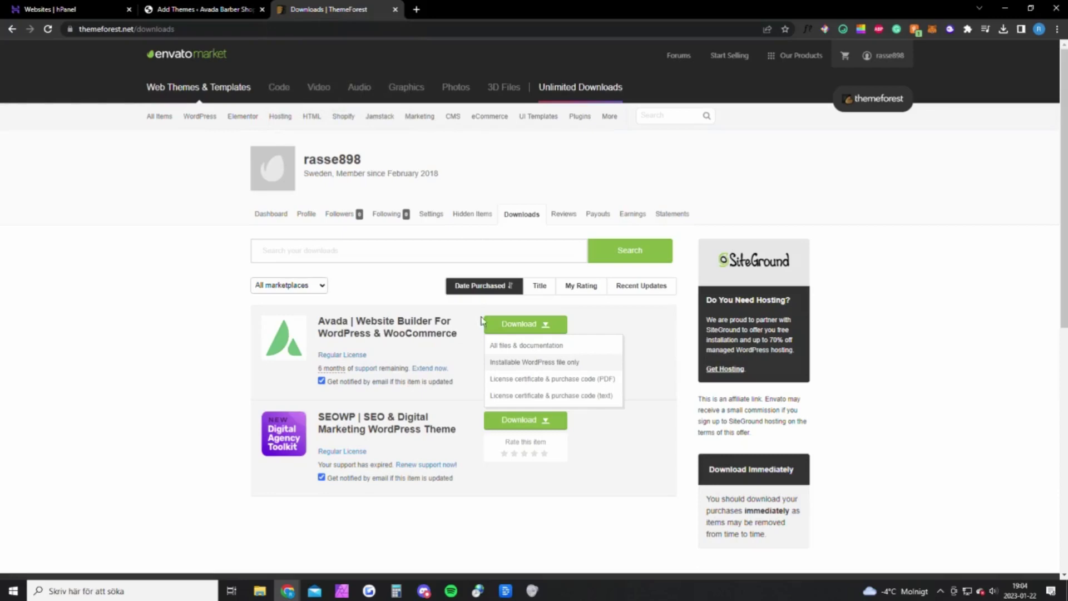
{"action": "left_click", "coordinate": [534, 362]}
{"action": "mouse_move", "coordinate": [884, 55]}
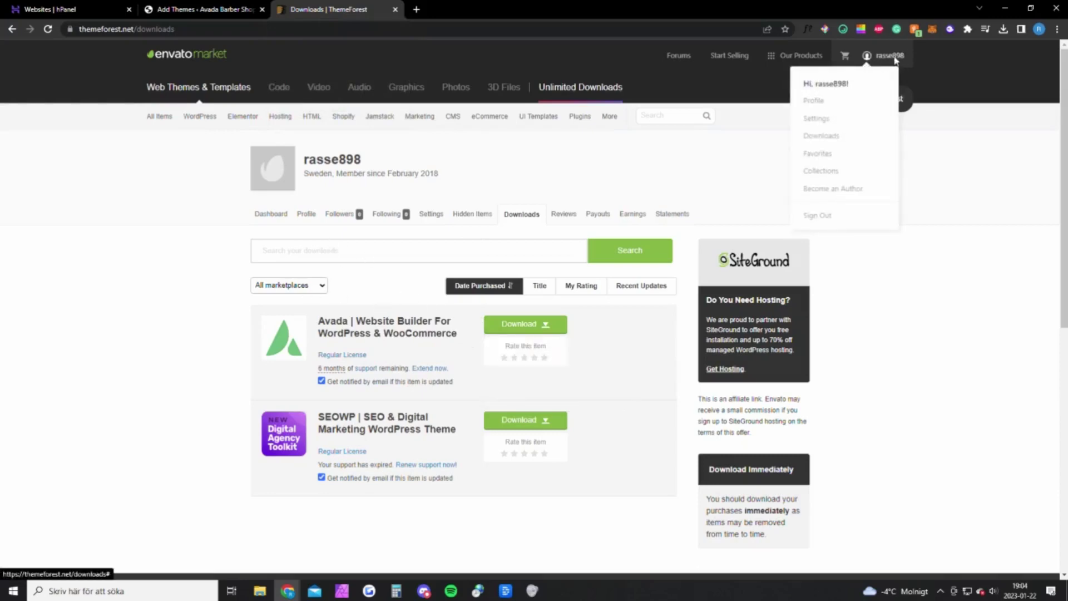
{"action": "left_click", "coordinate": [832, 143]}
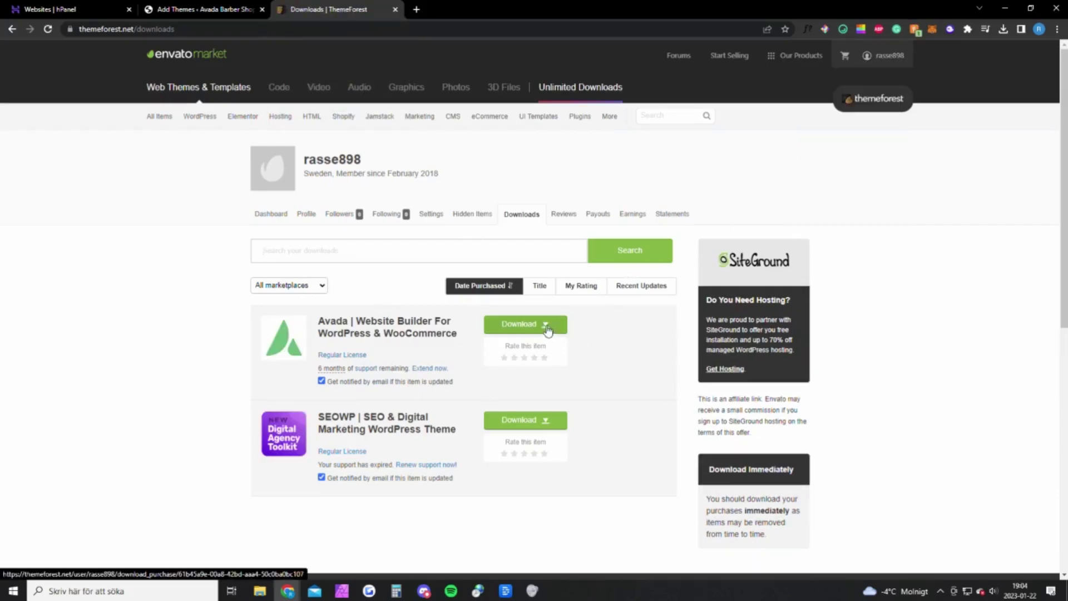
{"action": "left_click", "coordinate": [544, 325]}
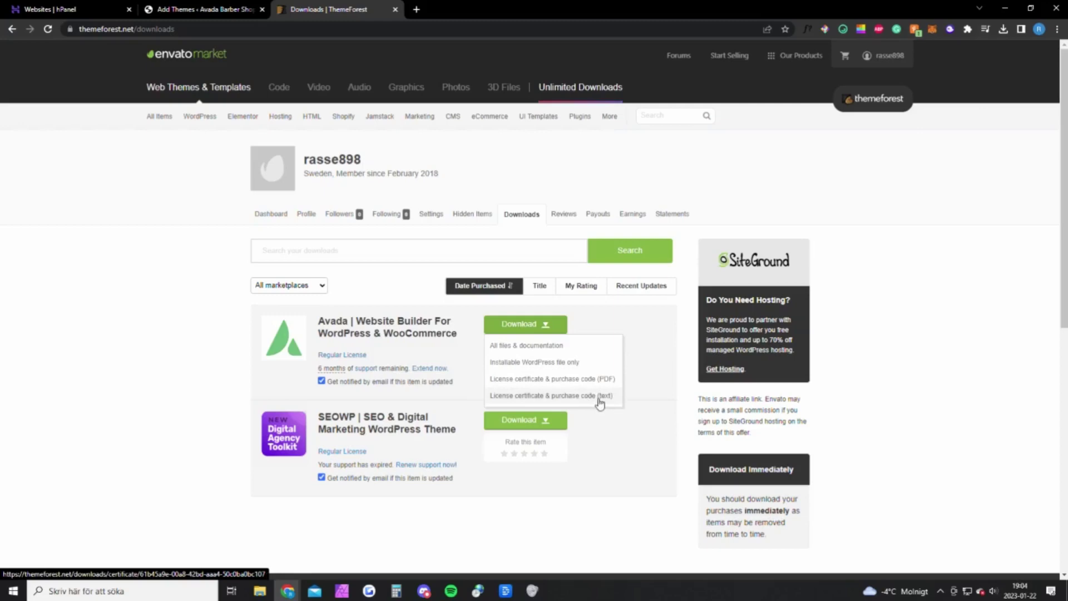
Upload the downloaded Avada theme zip on the Add Themes page and install it.
{"action": "key", "text": "ctrl+shift+Tab"}
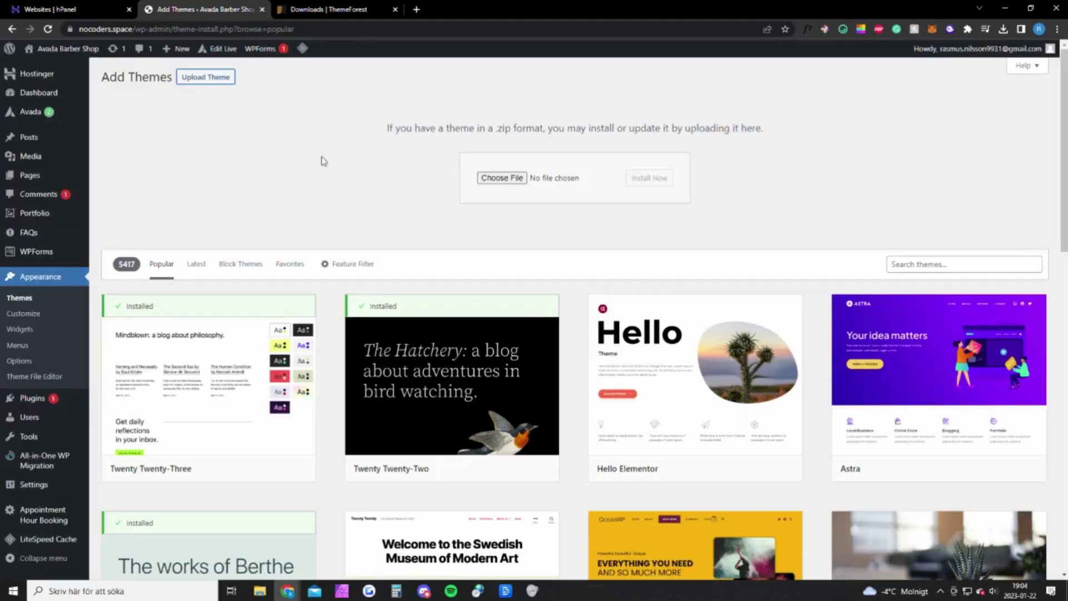
{"action": "left_click", "coordinate": [501, 179]}
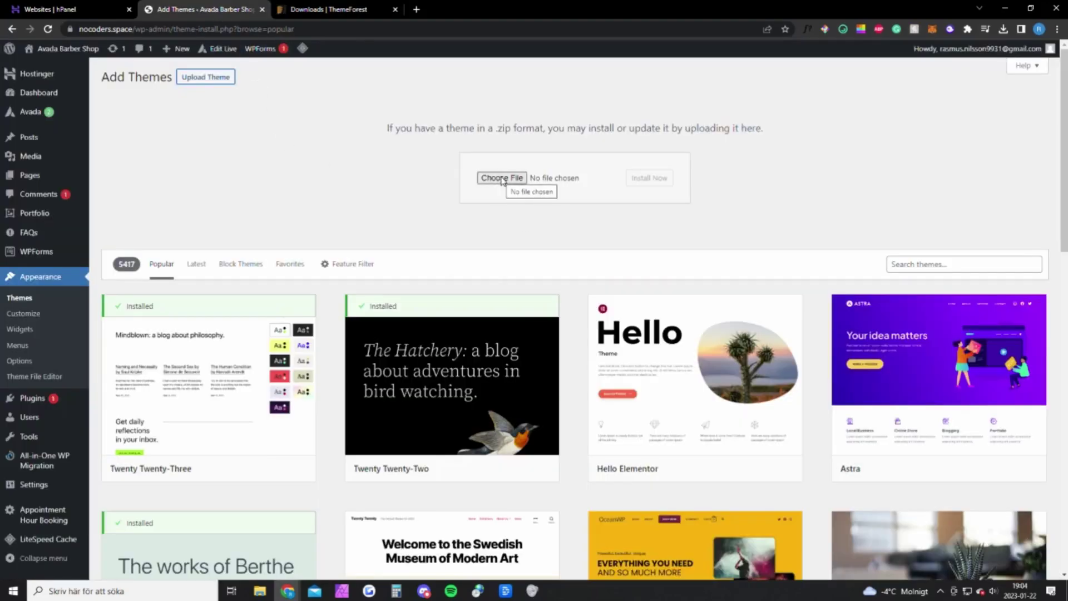
{"action": "left_click", "coordinate": [512, 182]}
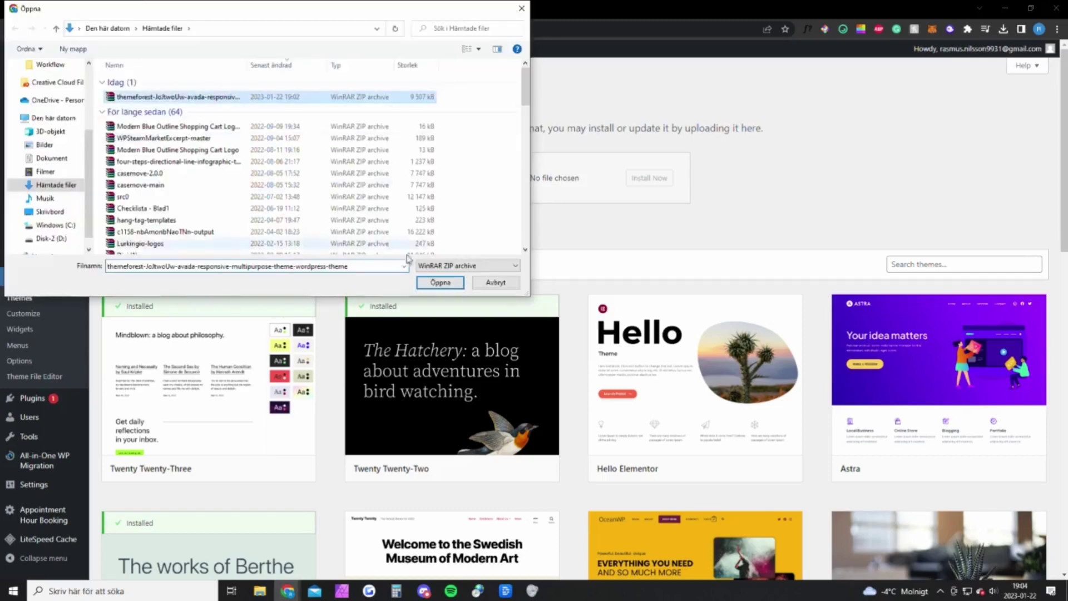
{"action": "left_click", "coordinate": [440, 285]}
{"action": "left_click", "coordinate": [656, 181]}
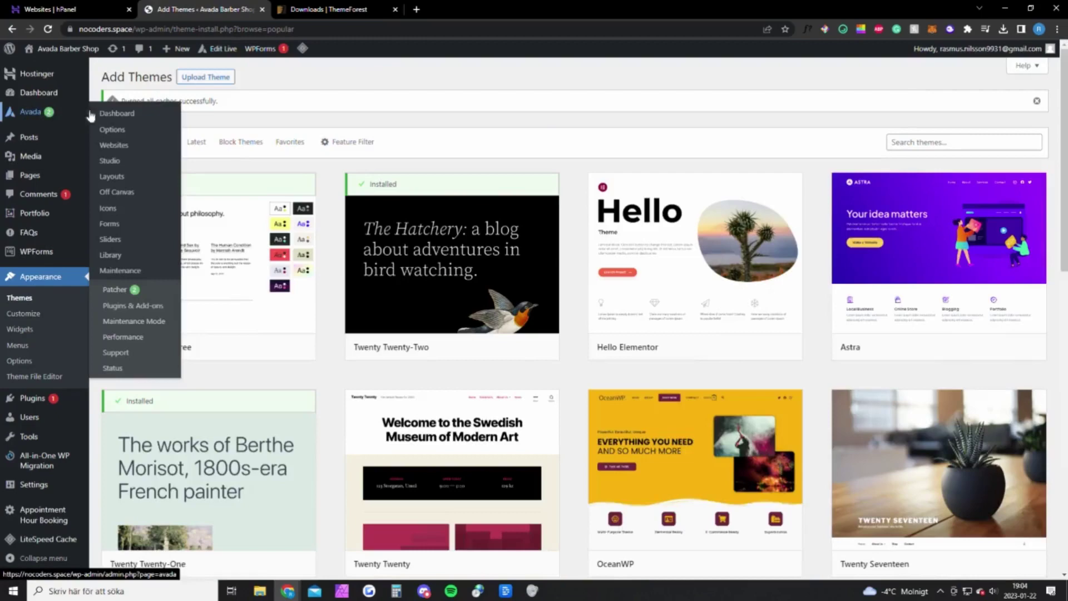
Check the Avada dashboard's registration confirmation against ThemeForest's purchase code.
{"action": "left_click", "coordinate": [118, 114]}
{"action": "scroll", "coordinate": [264, 188], "scroll_direction": "down", "scroll_amount": 10}
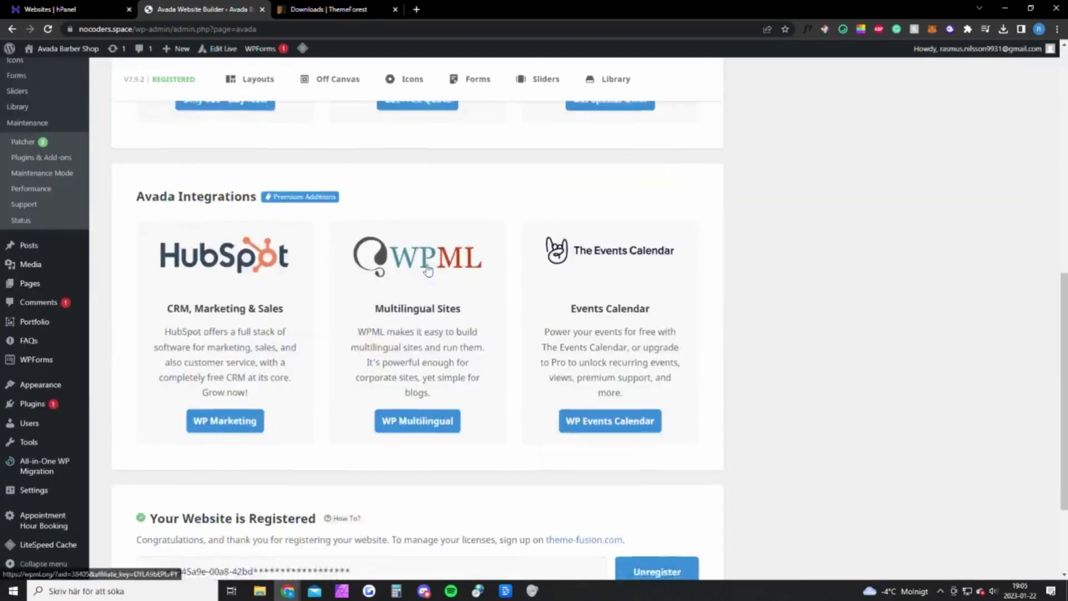
{"action": "scroll", "coordinate": [217, 267], "scroll_direction": "down", "scroll_amount": 3}
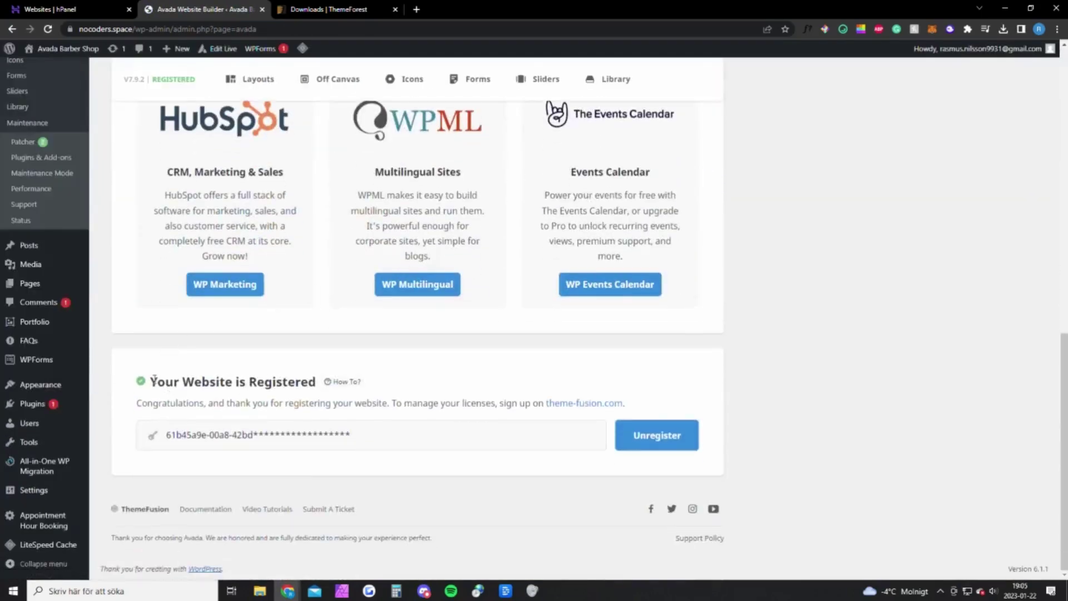
{"action": "left_click_drag", "start_coordinate": [154, 378], "coordinate": [368, 397]}
{"action": "left_click", "coordinate": [215, 429]}
{"action": "left_click", "coordinate": [326, 10]}
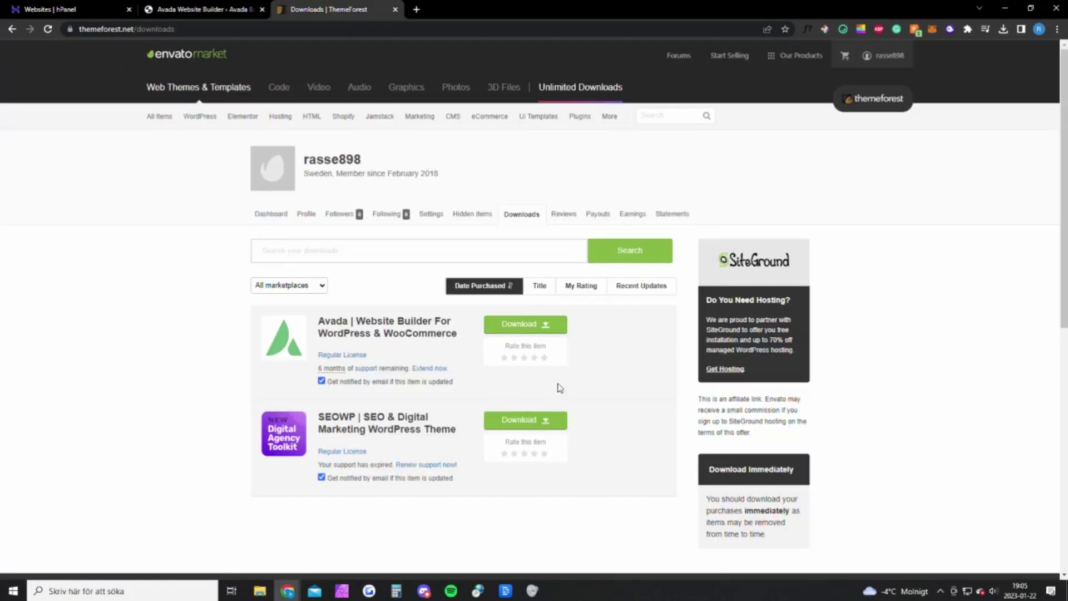
{"action": "left_click", "coordinate": [547, 325]}
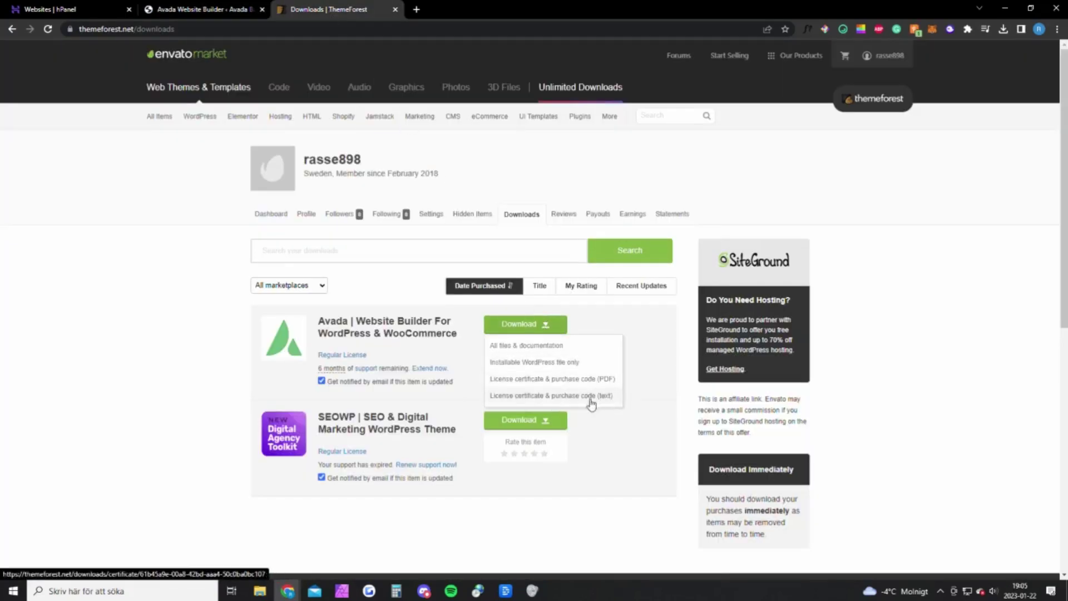
{"action": "left_click", "coordinate": [216, 13]}
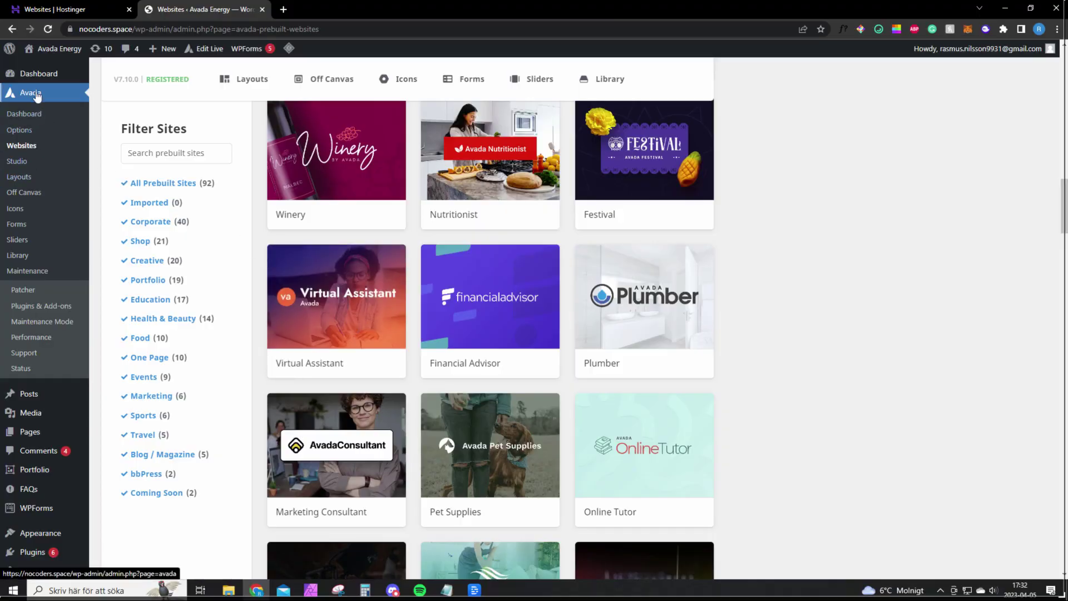
Find the Influencer prebuilt site by searching 'infl' and select All content for import.
{"action": "left_click", "coordinate": [36, 152]}
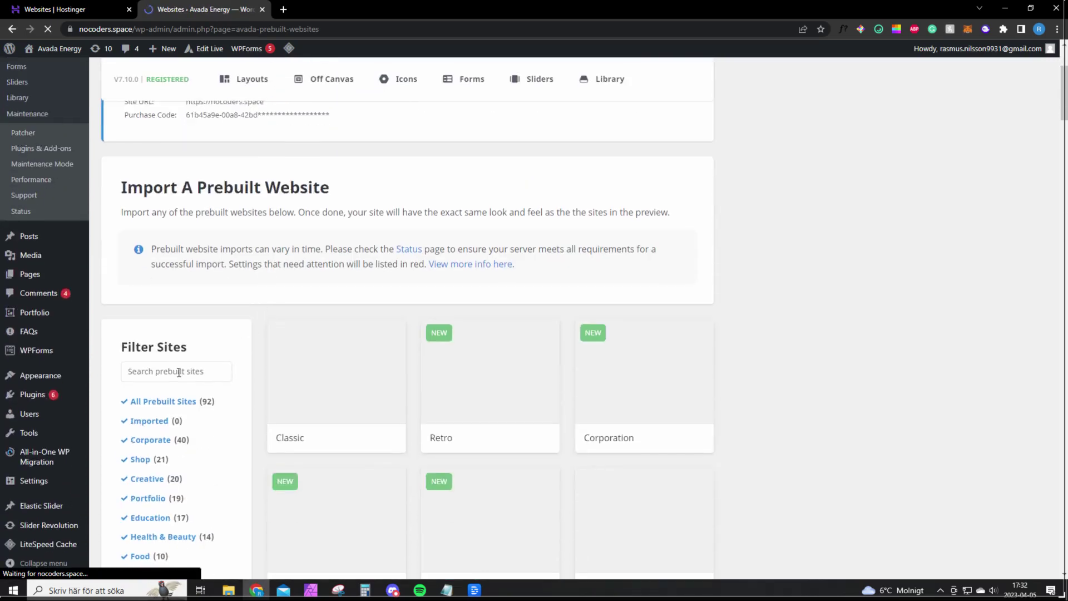
{"action": "left_click", "coordinate": [178, 372]}
{"action": "type", "text": "infl"}
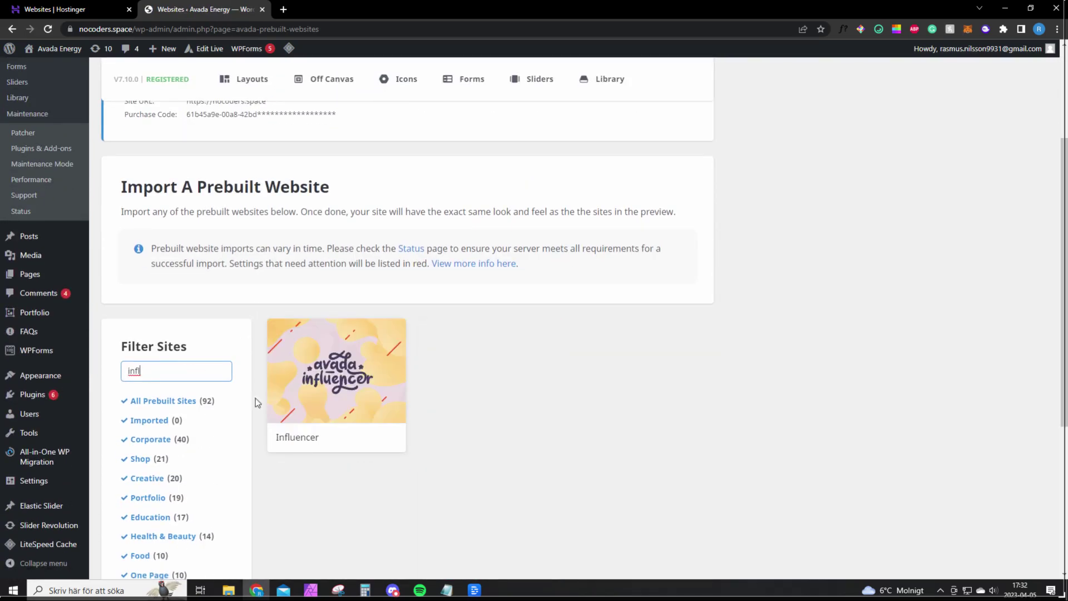
{"action": "left_click", "coordinate": [336, 365]}
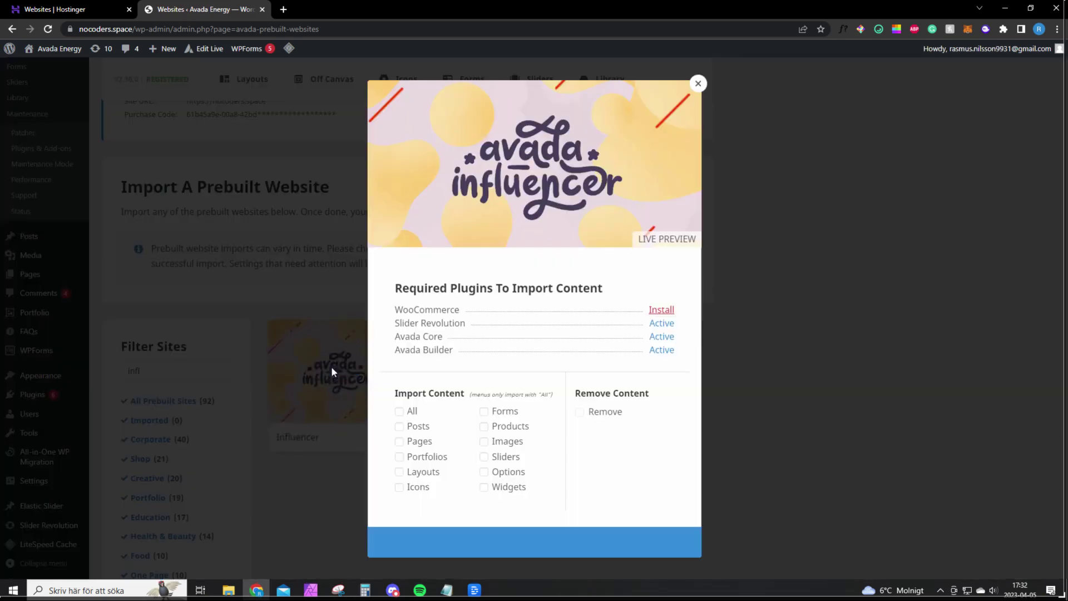
{"action": "left_click", "coordinate": [400, 411]}
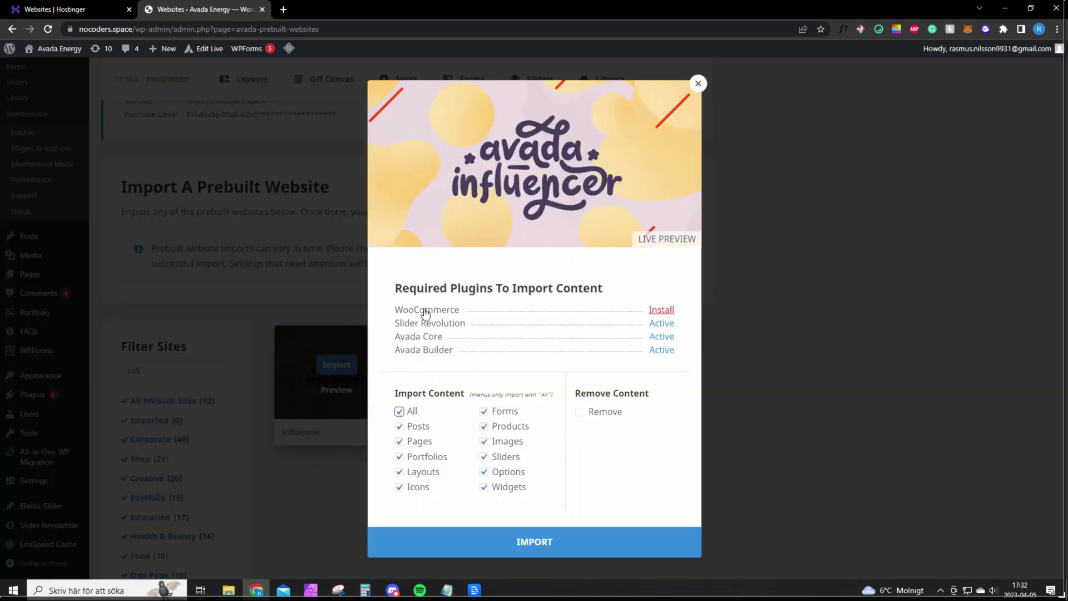
Note the WooCommerce plugin requirement, then run the Influencer import through to DONE.
{"action": "double_click", "coordinate": [406, 310]}
{"action": "left_click", "coordinate": [409, 309]}
{"action": "left_click_drag", "start_coordinate": [400, 312], "coordinate": [453, 310]}
{"action": "left_click", "coordinate": [443, 313]}
{"action": "left_click_drag", "start_coordinate": [398, 315], "coordinate": [459, 313]}
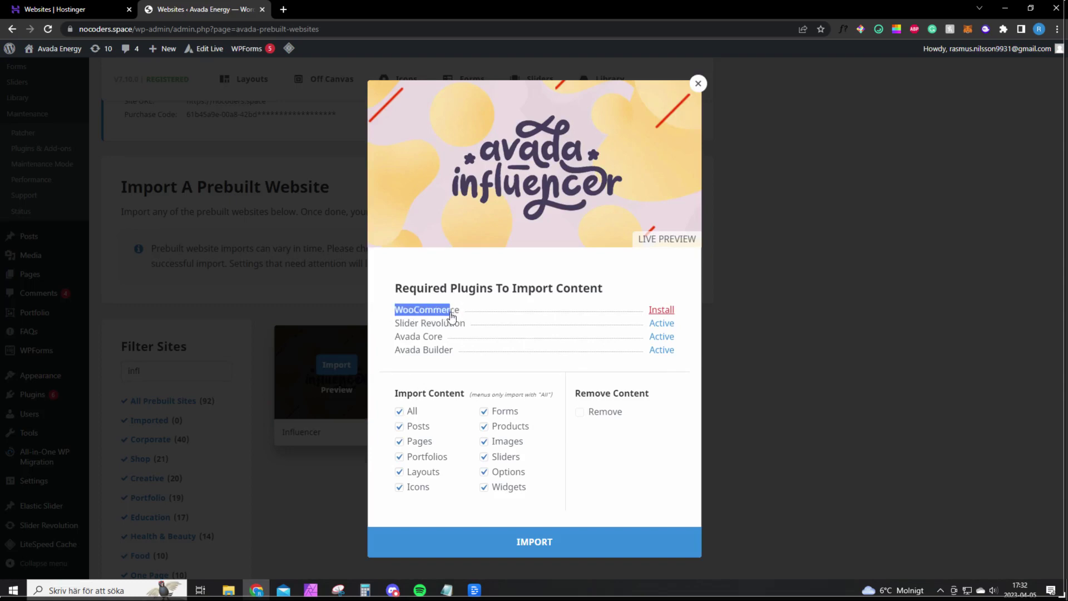
{"action": "left_click", "coordinate": [454, 312]}
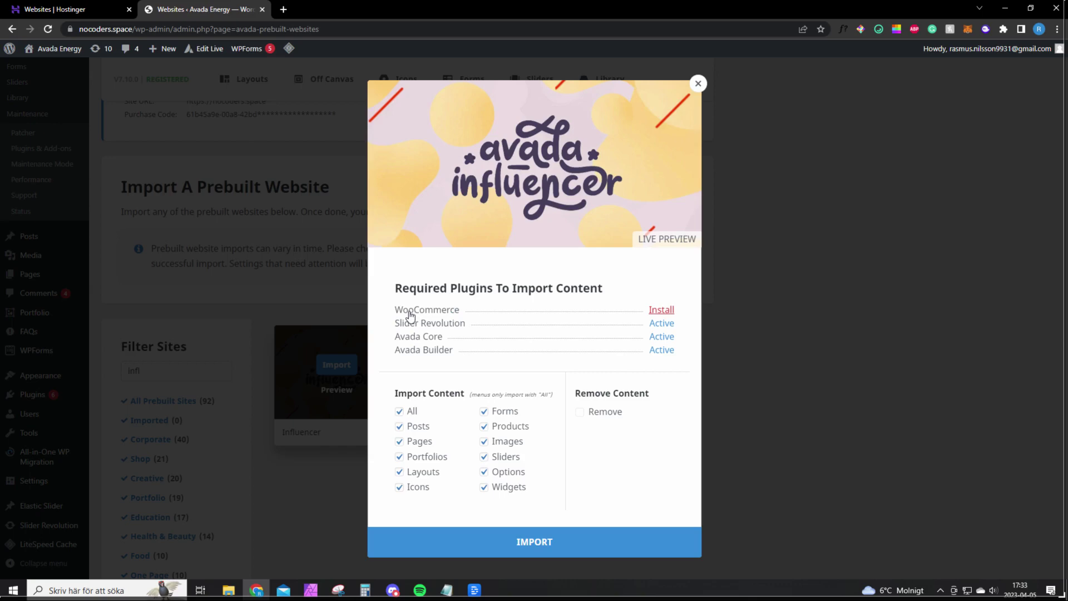
{"action": "left_click_drag", "start_coordinate": [401, 314], "coordinate": [452, 315]}
{"action": "left_click", "coordinate": [451, 317]}
{"action": "left_click", "coordinate": [539, 548]}
{"action": "left_click", "coordinate": [620, 441]}
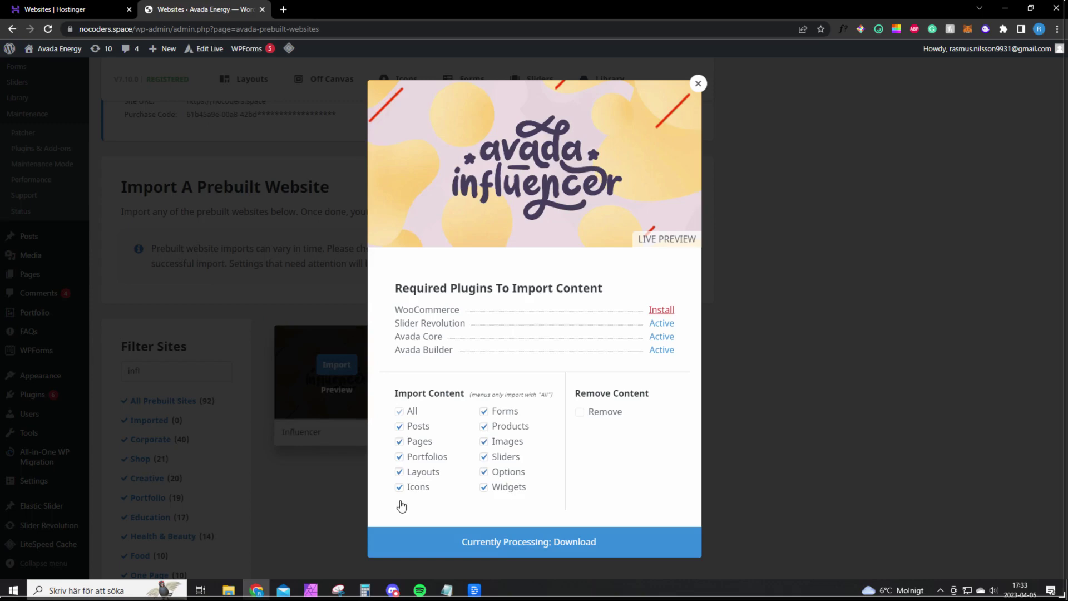
{"action": "left_click", "coordinate": [540, 551]}
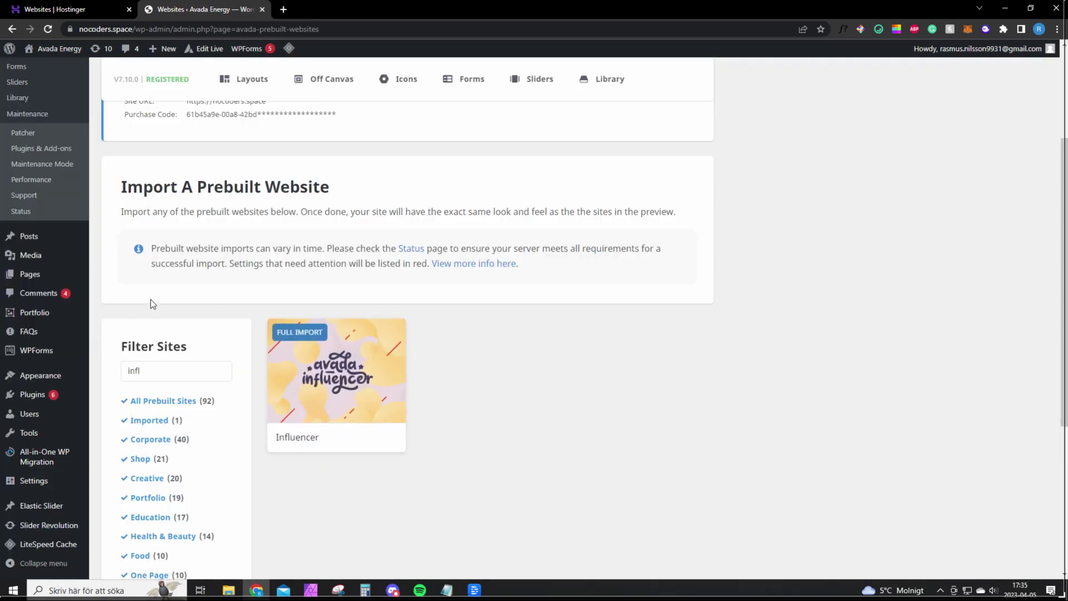
{"action": "mouse_move", "coordinate": [40, 375]}
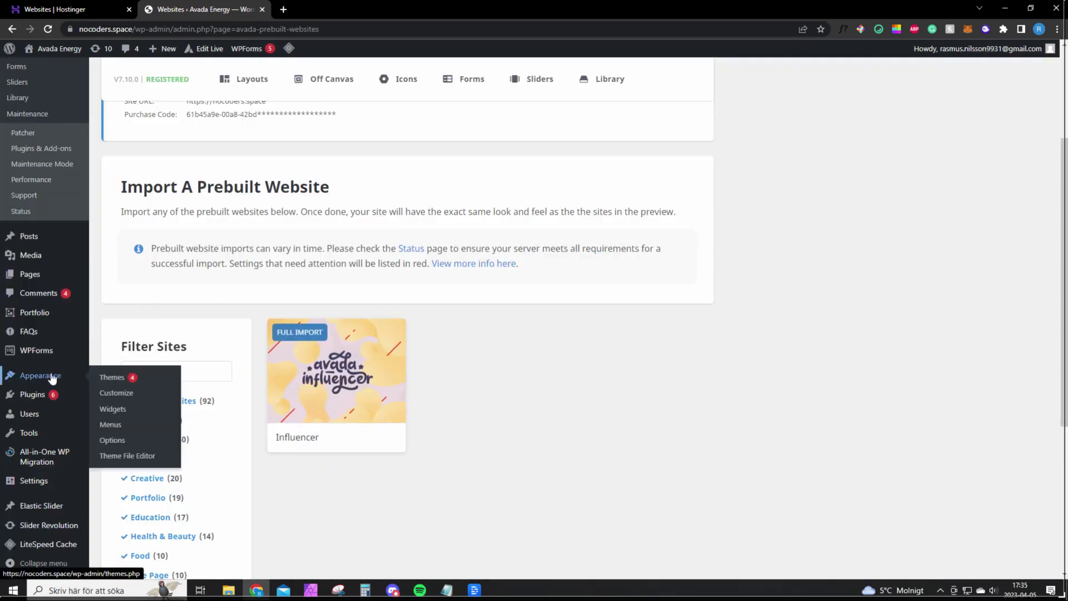
In Customize > Site Identity, inspect the 'Avada Influencer' title and 'Just Do It' tagline.
{"action": "left_click", "coordinate": [115, 392]}
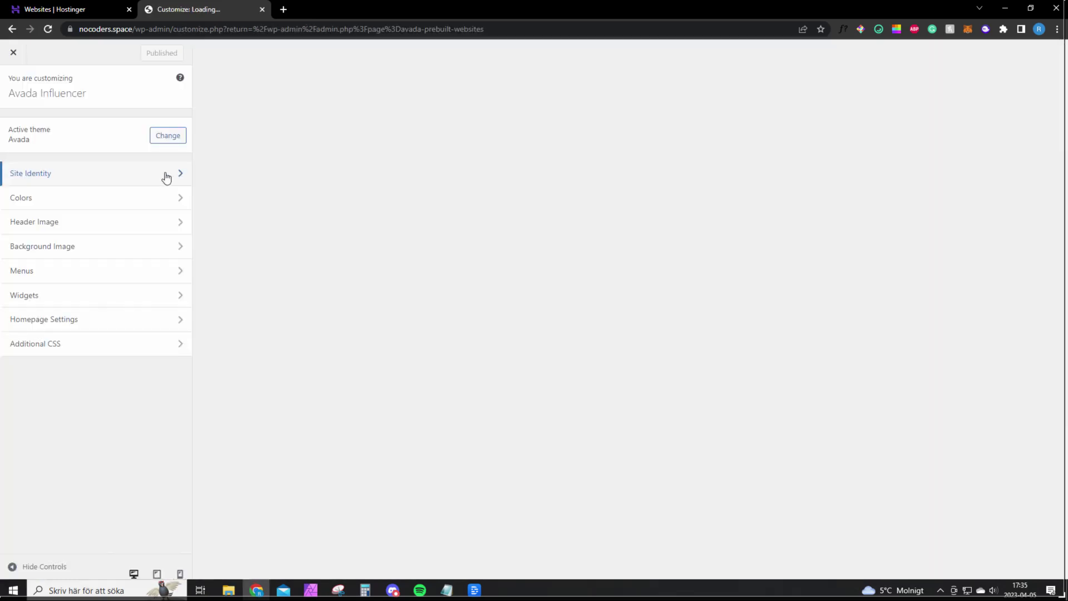
{"action": "left_click", "coordinate": [166, 177]}
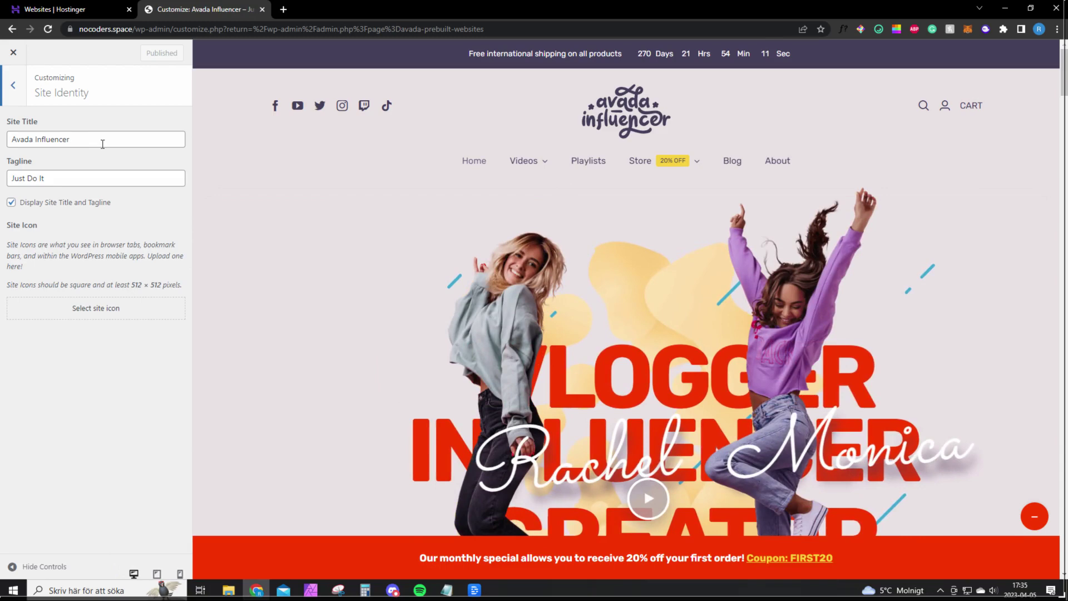
{"action": "left_click", "coordinate": [82, 143]}
{"action": "left_click_drag", "start_coordinate": [82, 142], "coordinate": [2, 144]}
{"action": "left_click", "coordinate": [88, 142]}
{"action": "left_click_drag", "start_coordinate": [88, 142], "coordinate": [2, 144]}
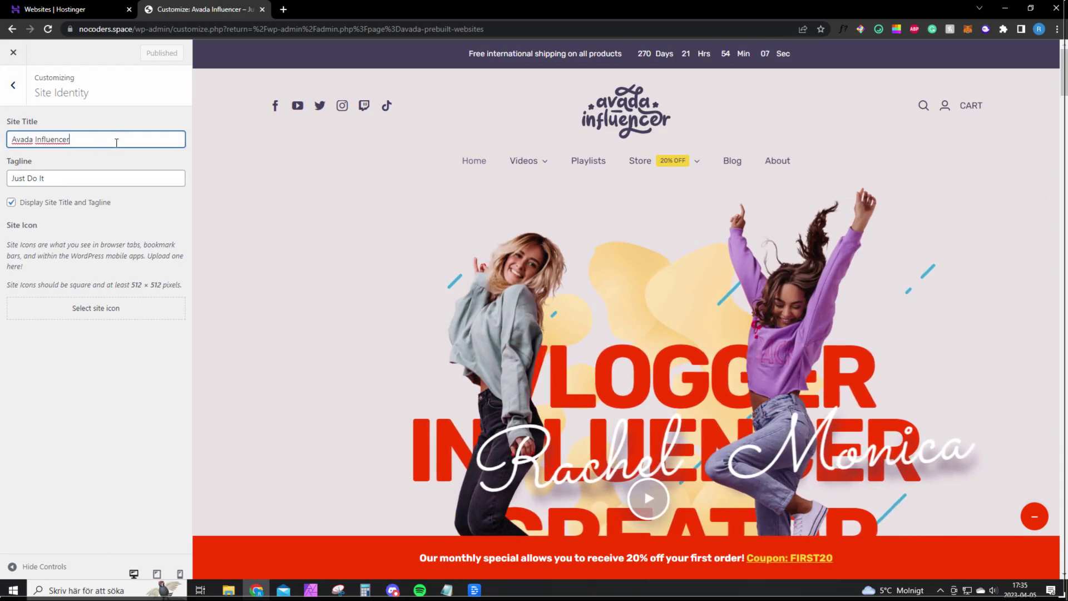
{"action": "left_click", "coordinate": [141, 153]}
{"action": "left_click_drag", "start_coordinate": [84, 178], "coordinate": [2, 177]}
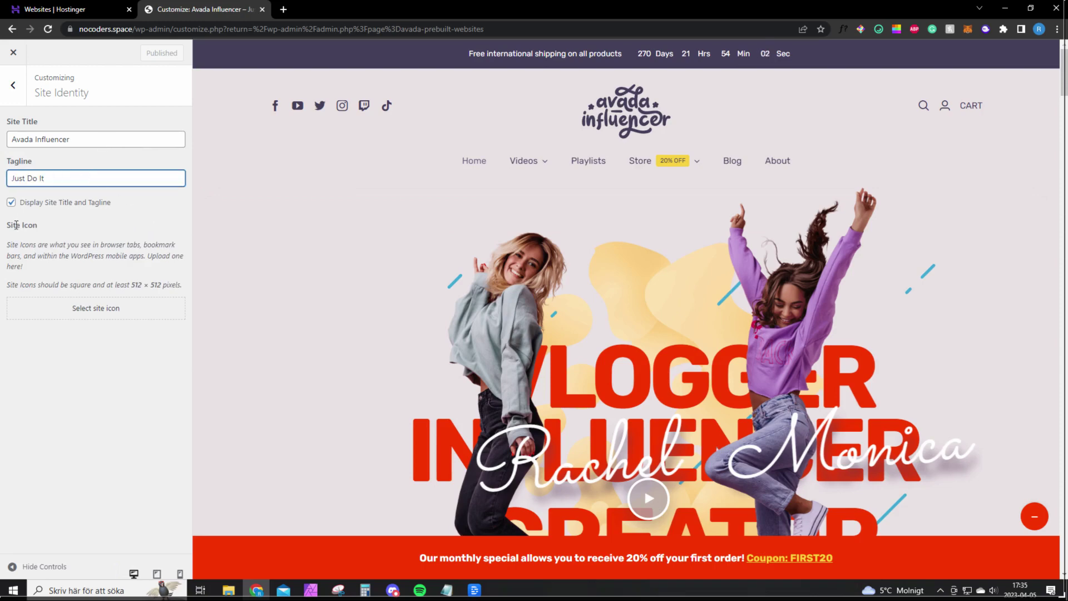
{"action": "left_click_drag", "start_coordinate": [7, 226], "coordinate": [35, 226]}
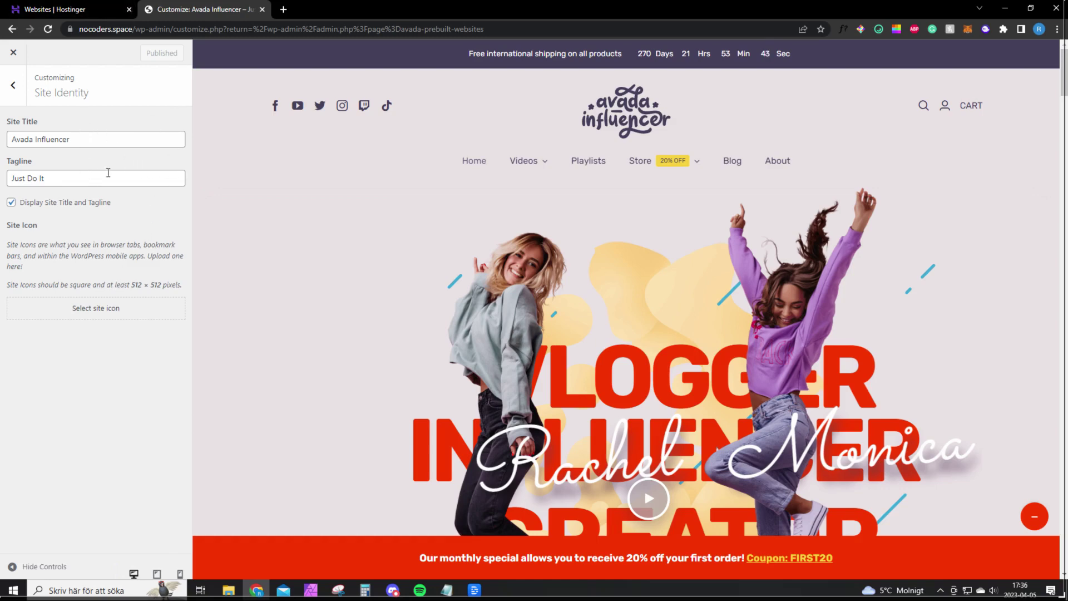
Exit the site customizer and scroll through the Influencer homepage in the live builder.
{"action": "right_click", "coordinate": [16, 60]}
{"action": "left_click", "coordinate": [43, 55]}
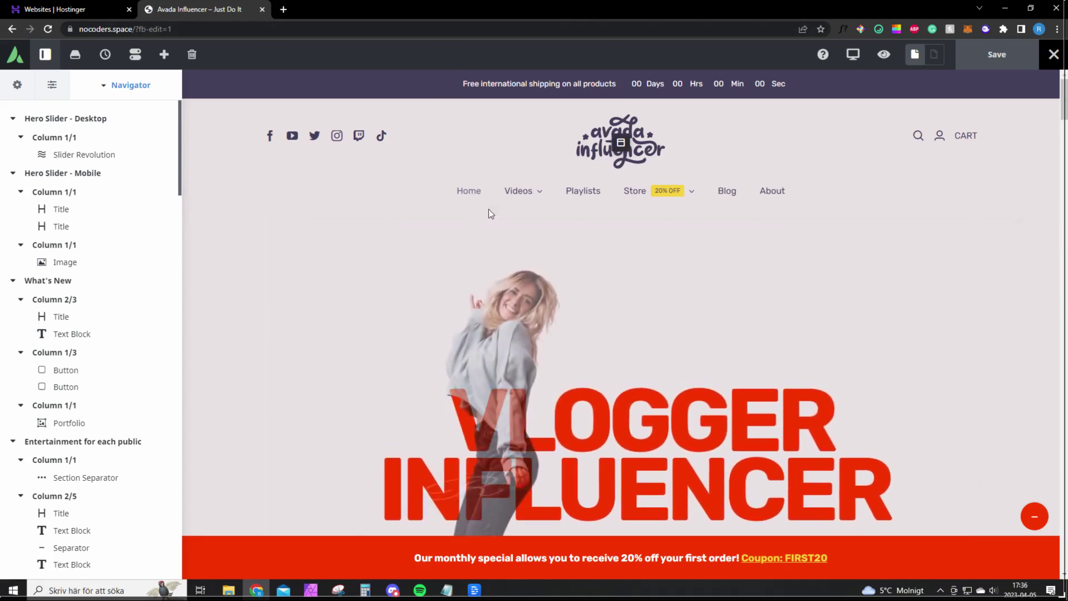
{"action": "scroll", "coordinate": [427, 231], "scroll_direction": "down", "scroll_amount": 2}
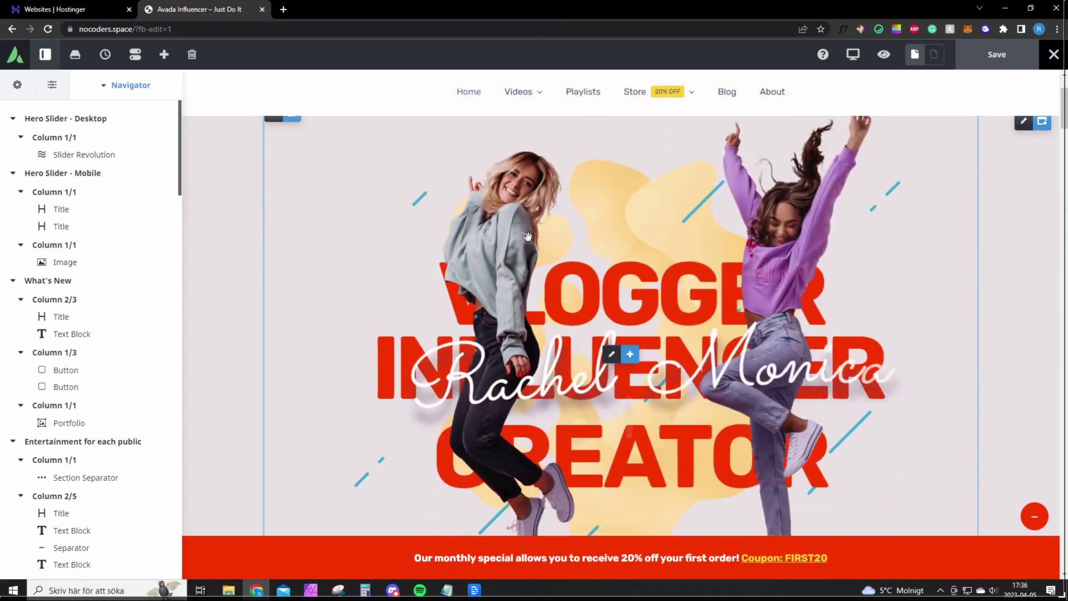
{"action": "scroll", "coordinate": [549, 270], "scroll_direction": "down", "scroll_amount": 8}
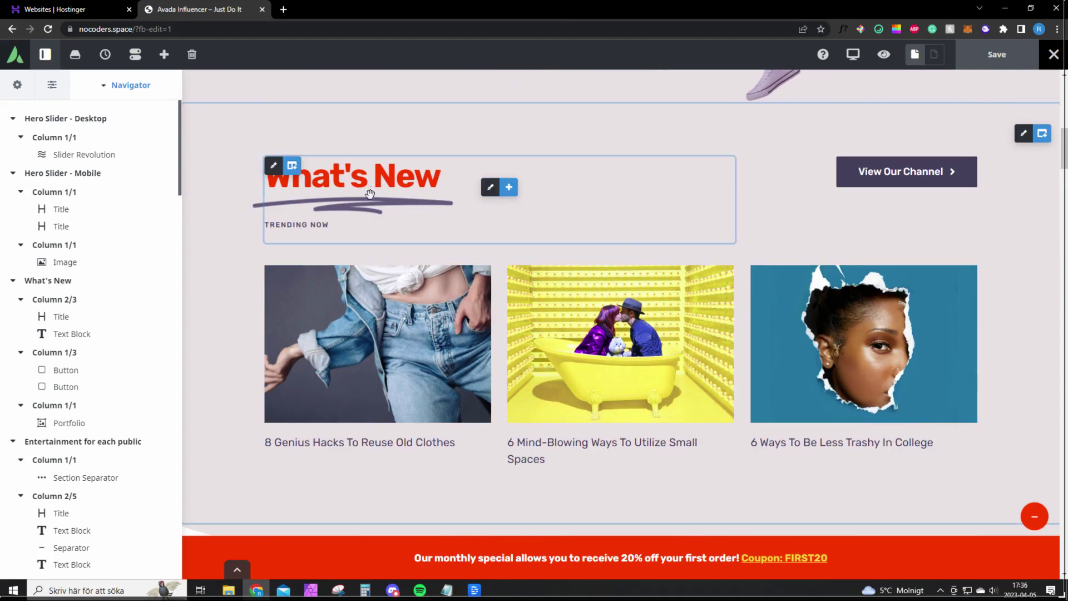
{"action": "scroll", "coordinate": [676, 202], "scroll_direction": "up", "scroll_amount": 1}
{"action": "mouse_move", "coordinate": [1023, 177]}
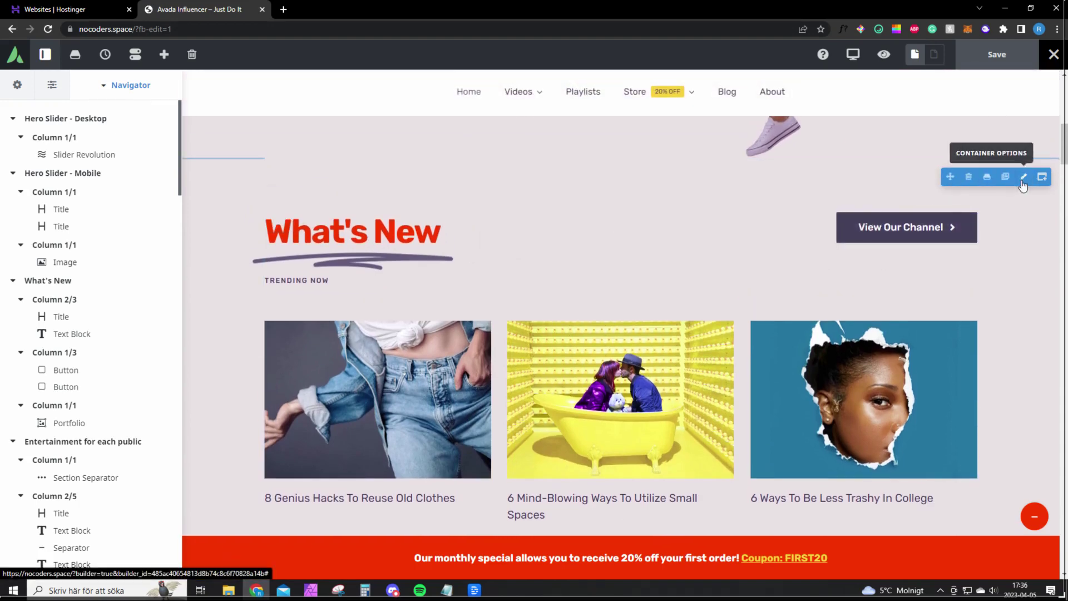
Delete the What's New section, then undo the deletion to restore it.
{"action": "left_click", "coordinate": [968, 177]}
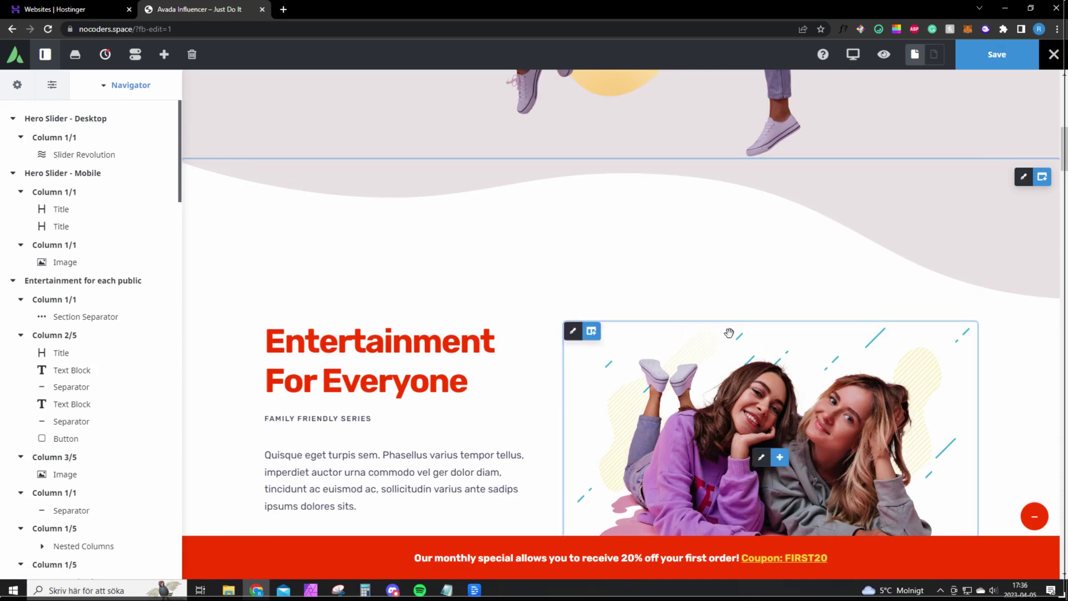
{"action": "key", "text": "ctrl+z"}
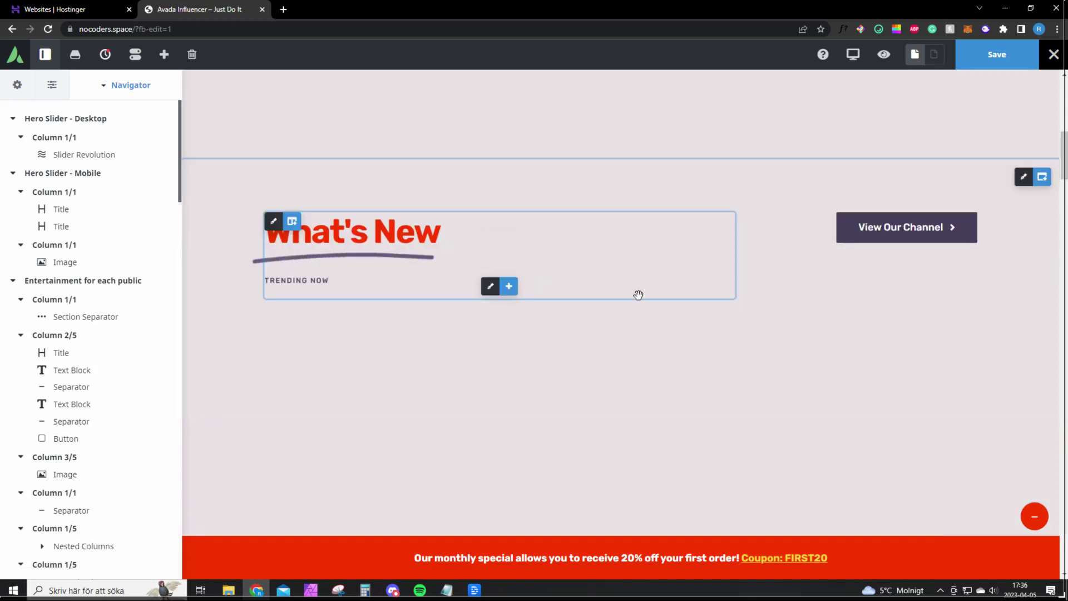
{"action": "scroll", "coordinate": [518, 286], "scroll_direction": "up", "scroll_amount": 10}
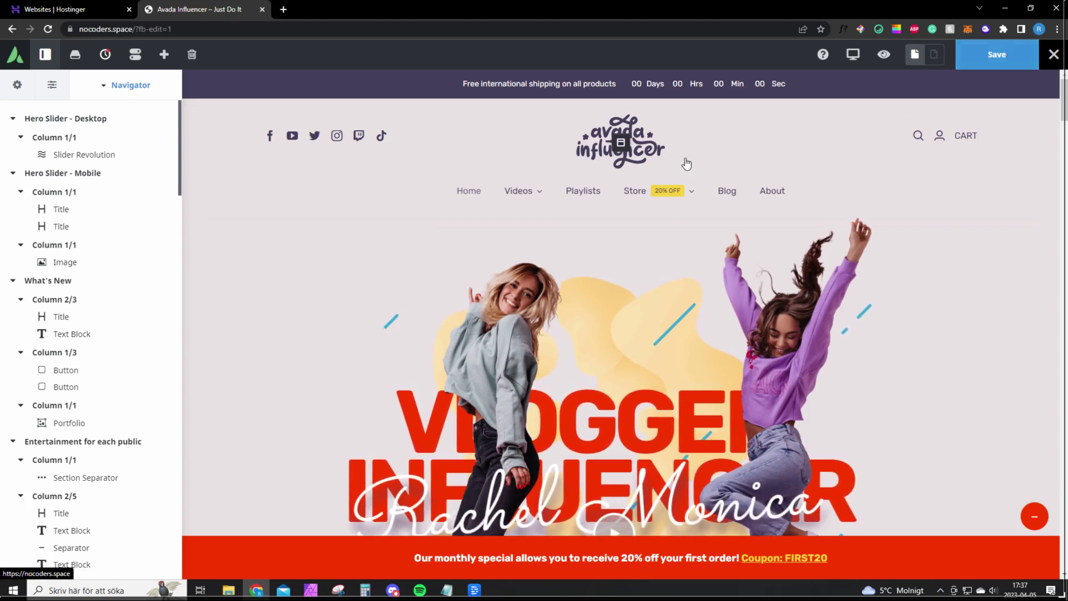
Open the header layout section, confirm leaving the page, and select the header logo image.
{"action": "left_click", "coordinate": [622, 145]}
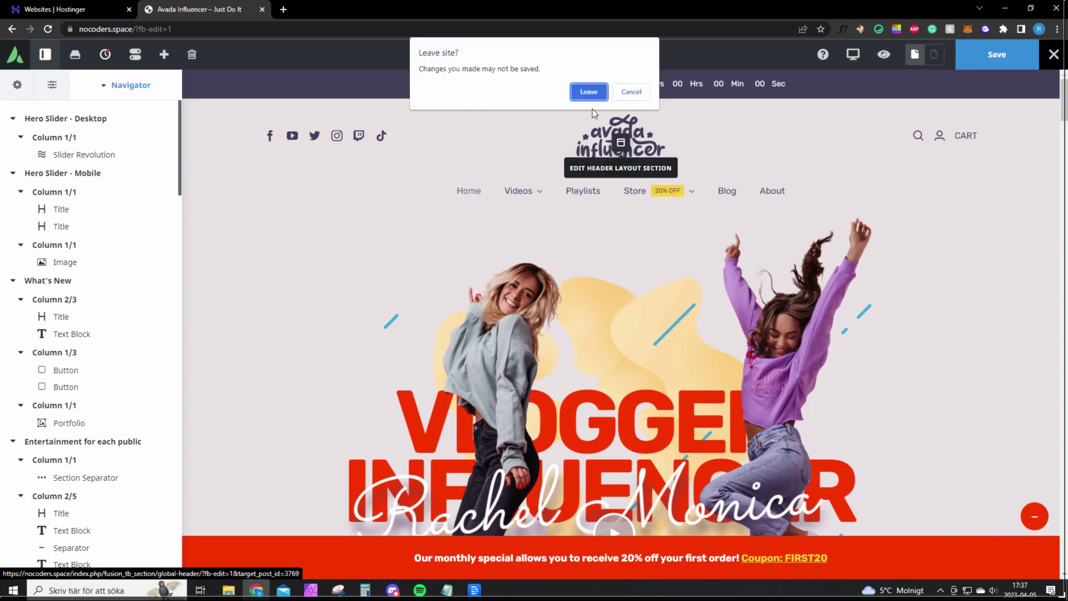
{"action": "left_click", "coordinate": [587, 91]}
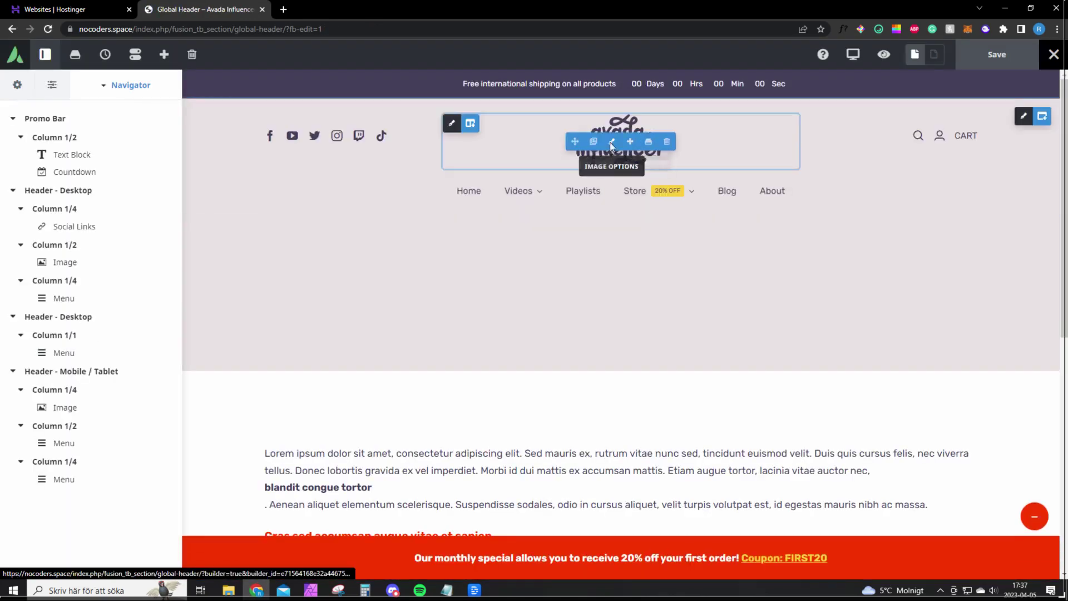
{"action": "left_click", "coordinate": [611, 141]}
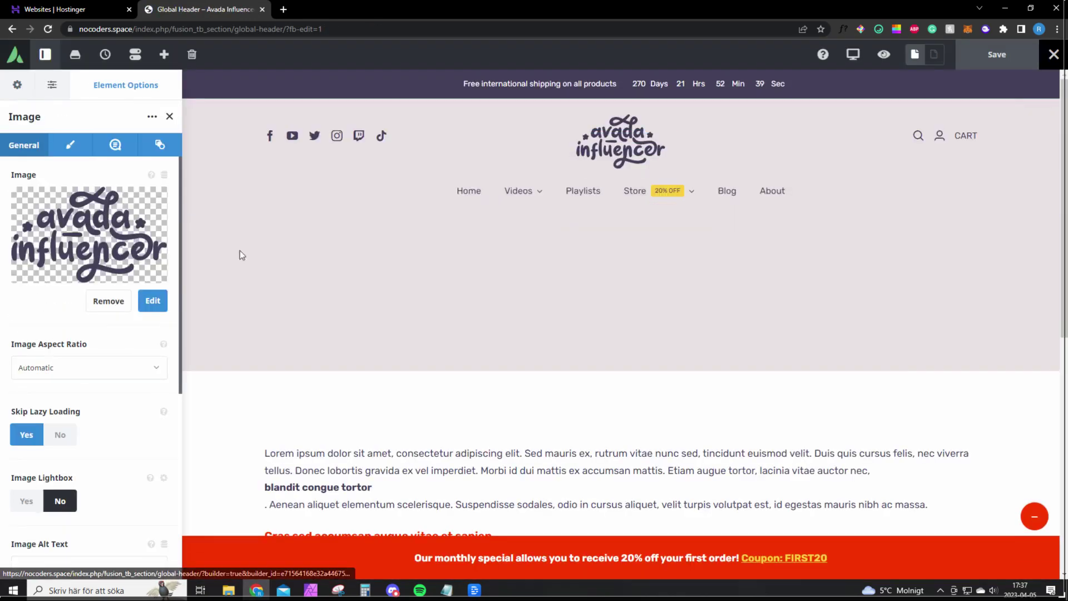
Swap the header logo for the Rachel & Monica image from the Media Library and save.
{"action": "left_click", "coordinate": [110, 304]}
{"action": "left_click", "coordinate": [89, 233]}
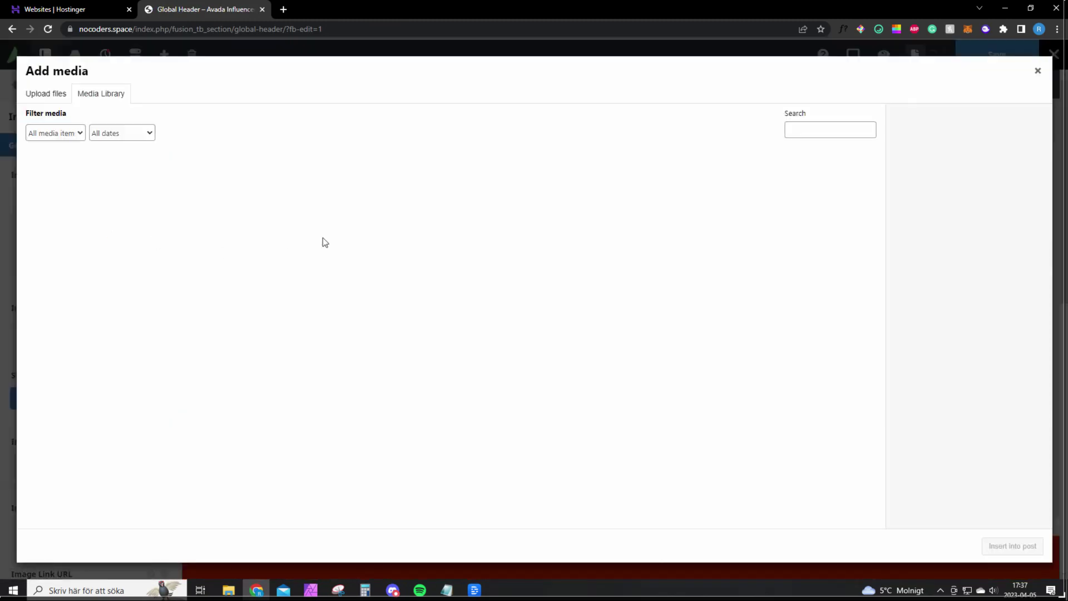
{"action": "left_click", "coordinate": [49, 91]}
{"action": "right_click", "coordinate": [49, 92]}
{"action": "key", "text": "Escape"}
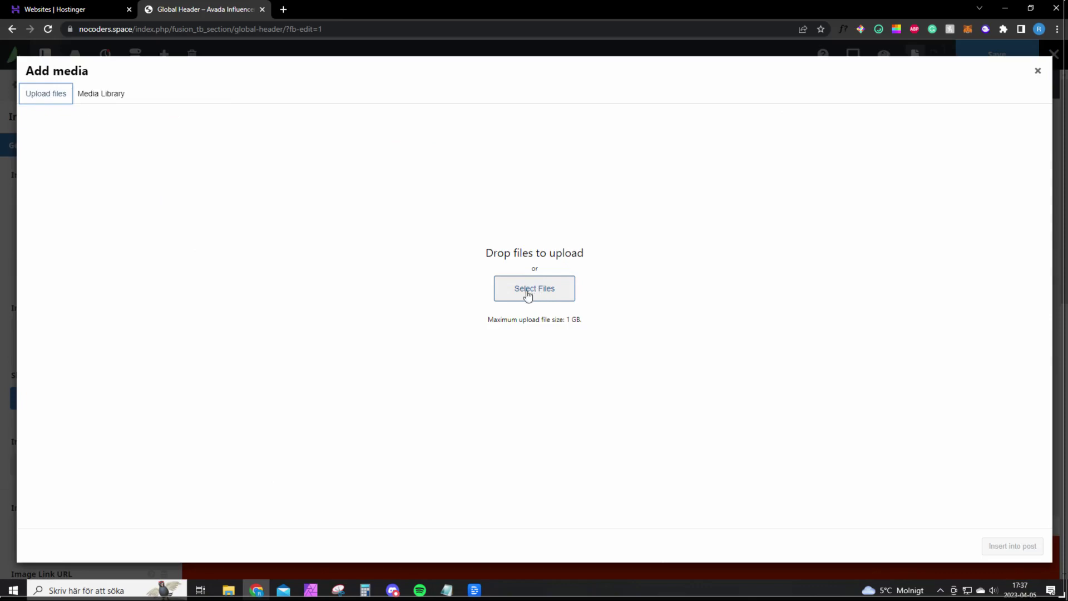
{"action": "left_click", "coordinate": [109, 93]}
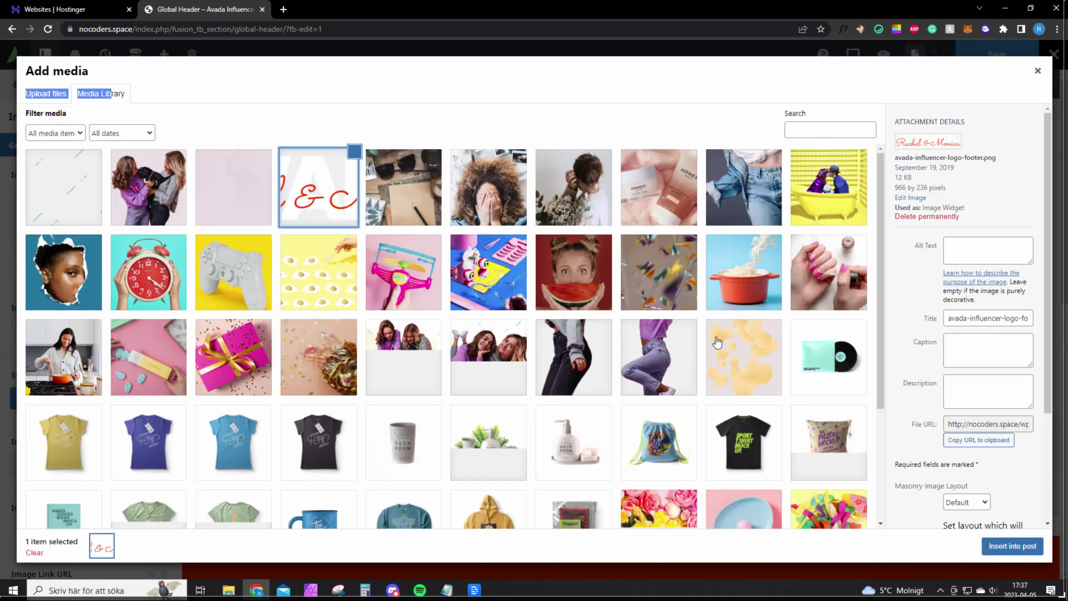
{"action": "left_click", "coordinate": [1004, 546]}
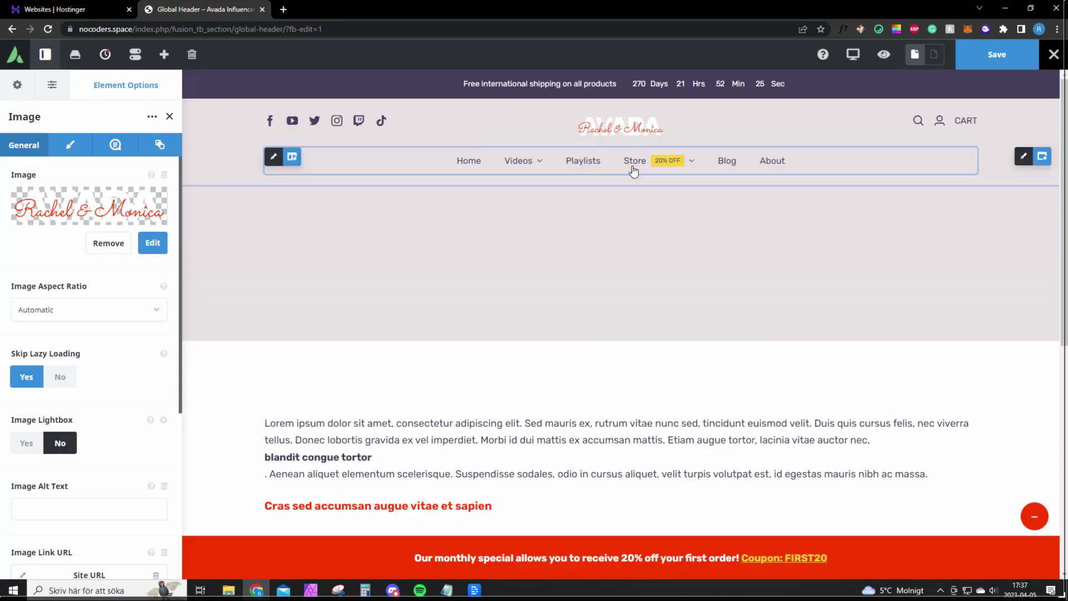
{"action": "left_click", "coordinate": [996, 54]}
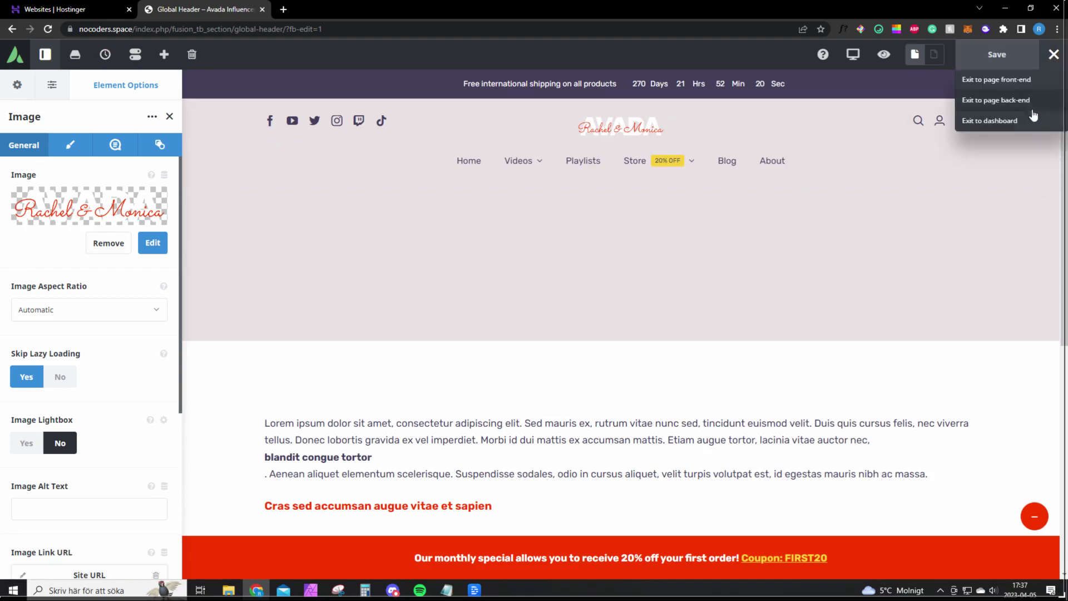
Return to the home page and try other hero sliders, keeping Influencer - Home Hero.
{"action": "left_click", "coordinate": [1033, 117]}
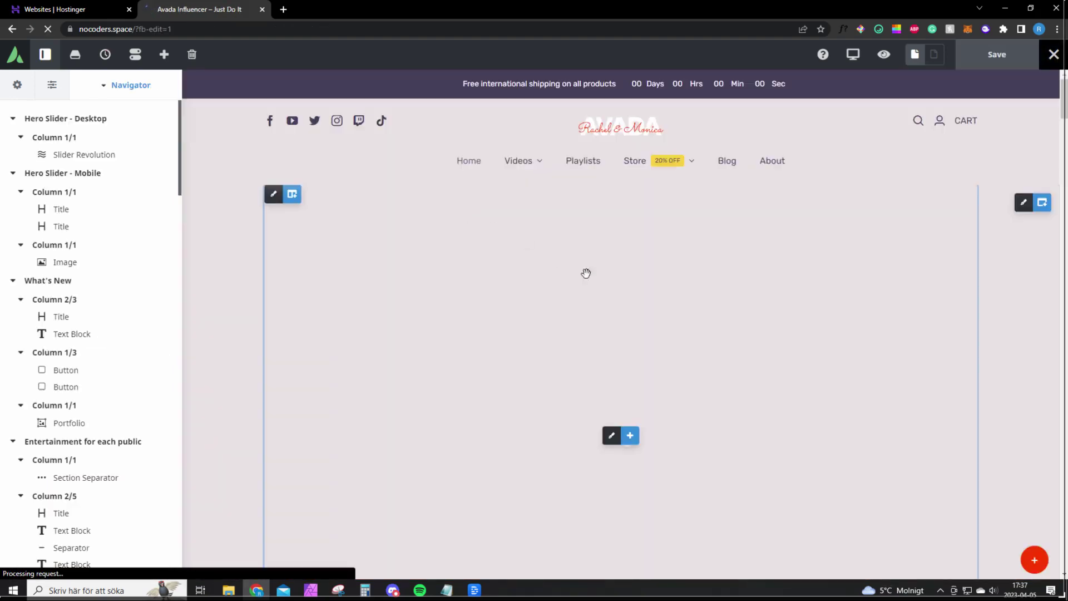
{"action": "scroll", "coordinate": [550, 294], "scroll_direction": "down", "scroll_amount": 1}
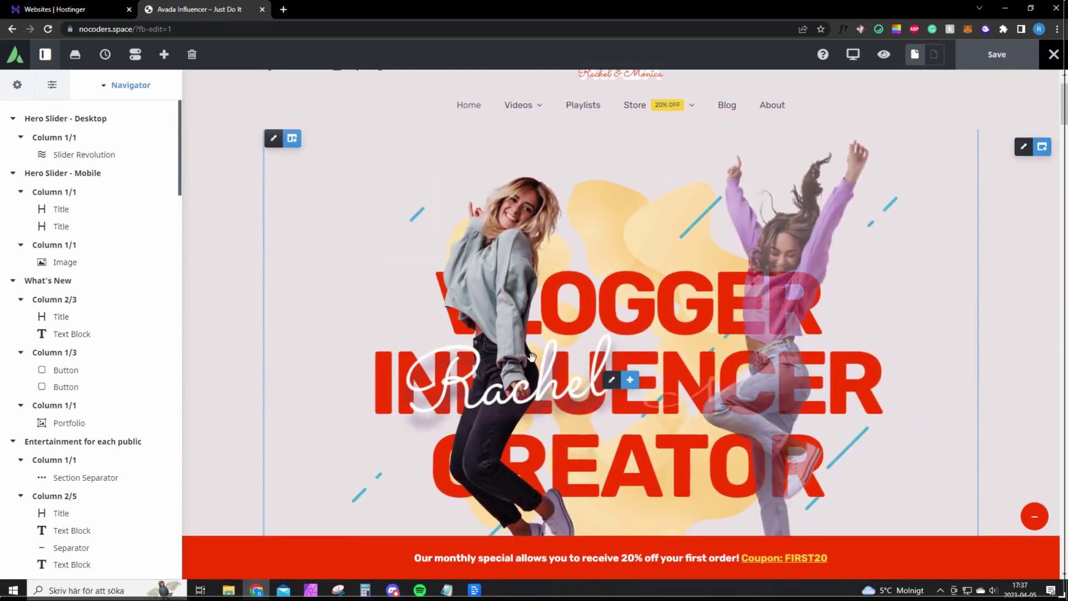
{"action": "scroll", "coordinate": [573, 342], "scroll_direction": "down", "scroll_amount": 1}
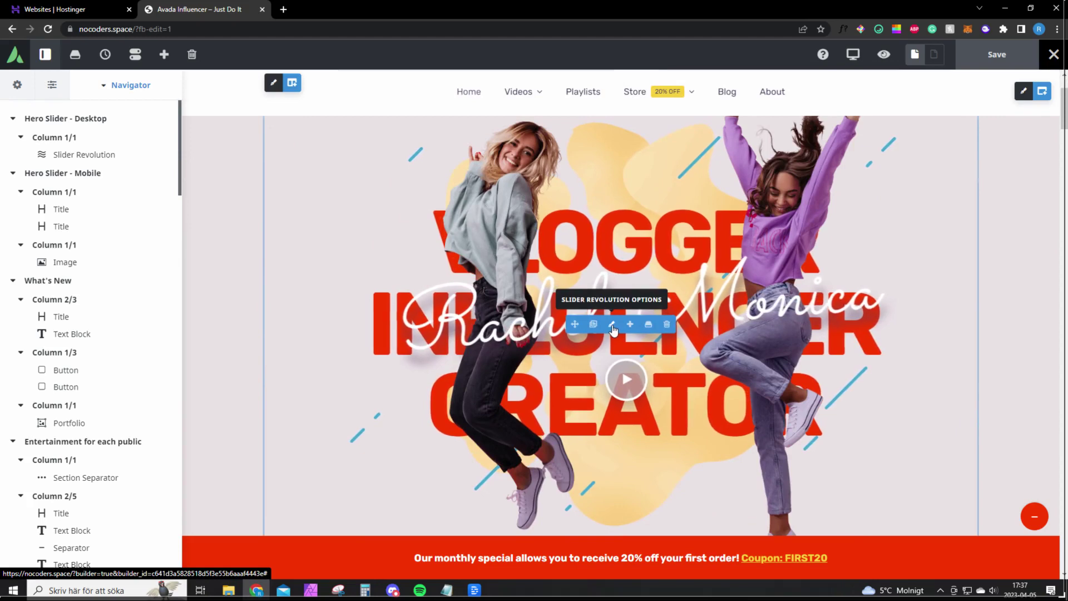
{"action": "left_click", "coordinate": [612, 325]}
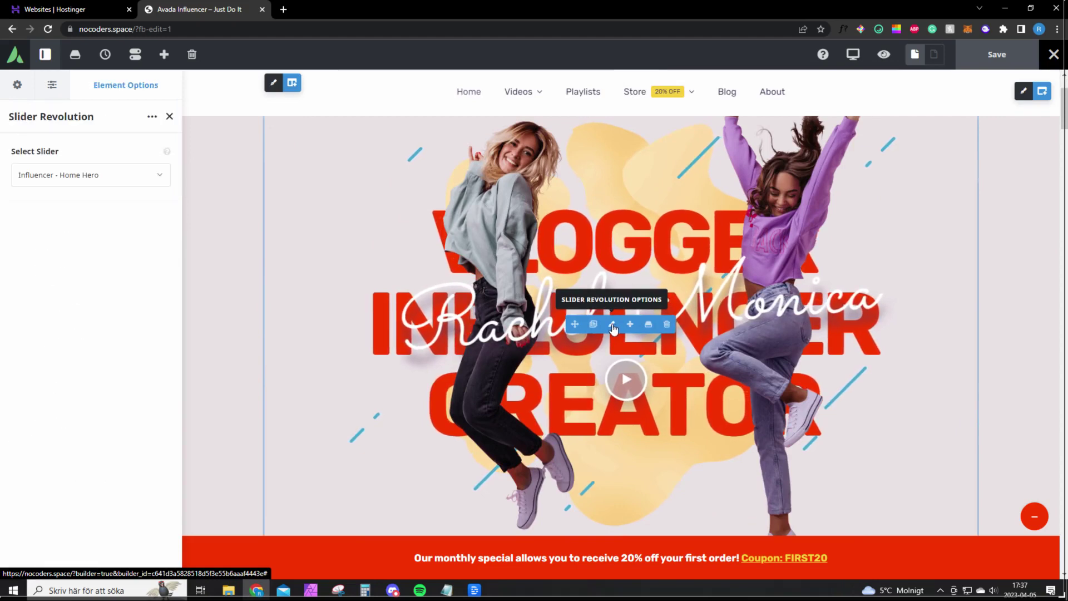
{"action": "left_click", "coordinate": [107, 174]}
{"action": "left_click", "coordinate": [87, 203]}
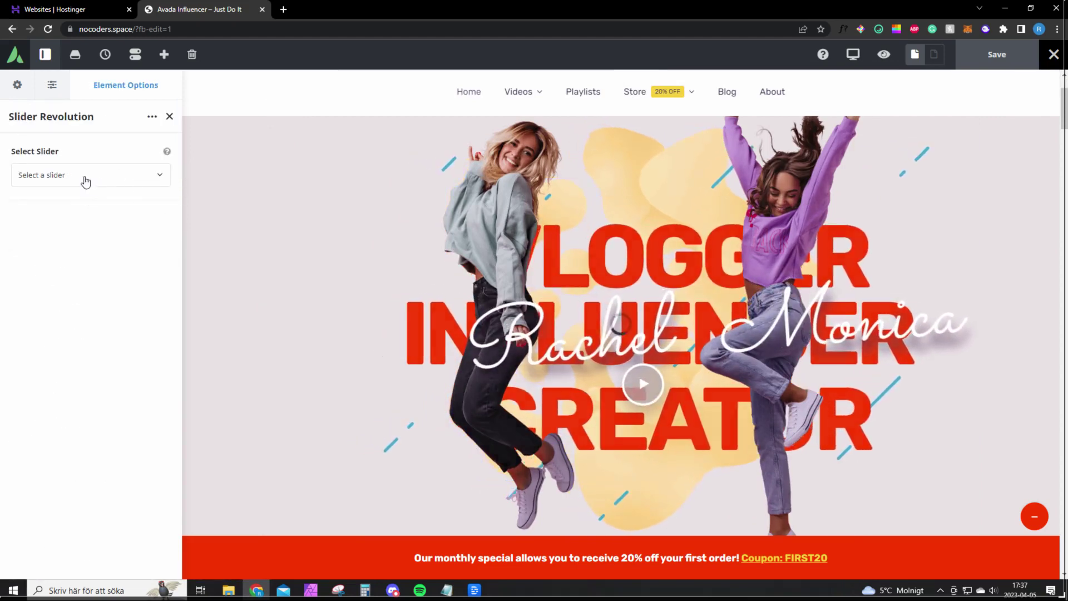
{"action": "left_click", "coordinate": [86, 174]}
{"action": "left_click", "coordinate": [79, 233]}
{"action": "left_click", "coordinate": [85, 175]}
{"action": "left_click", "coordinate": [78, 219]}
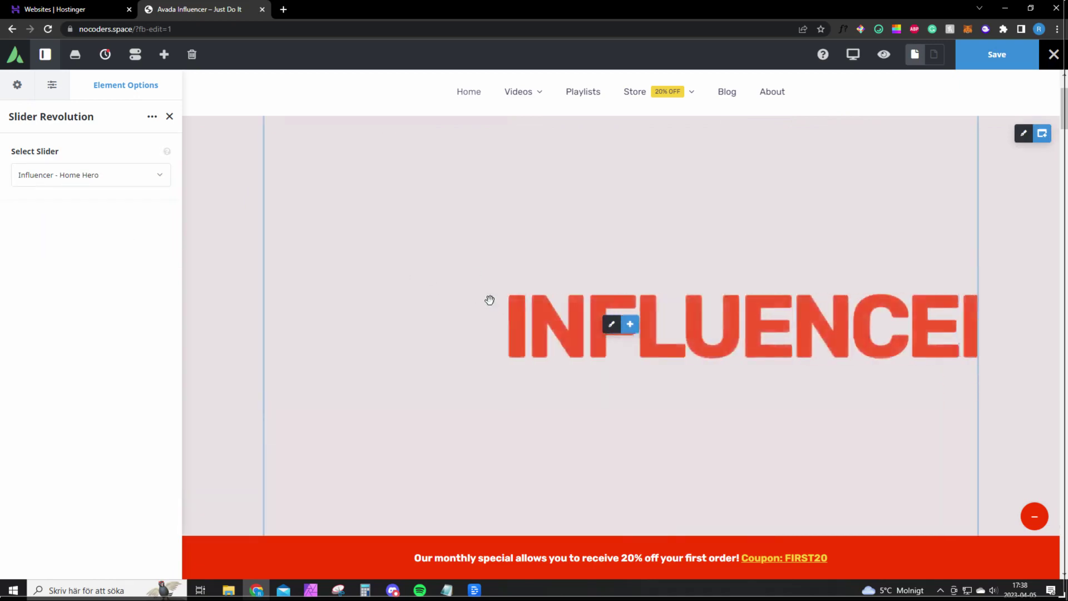
Change the View Our Channel button URL to google.com and save the page.
{"action": "scroll", "coordinate": [555, 277], "scroll_direction": "down", "scroll_amount": 5}
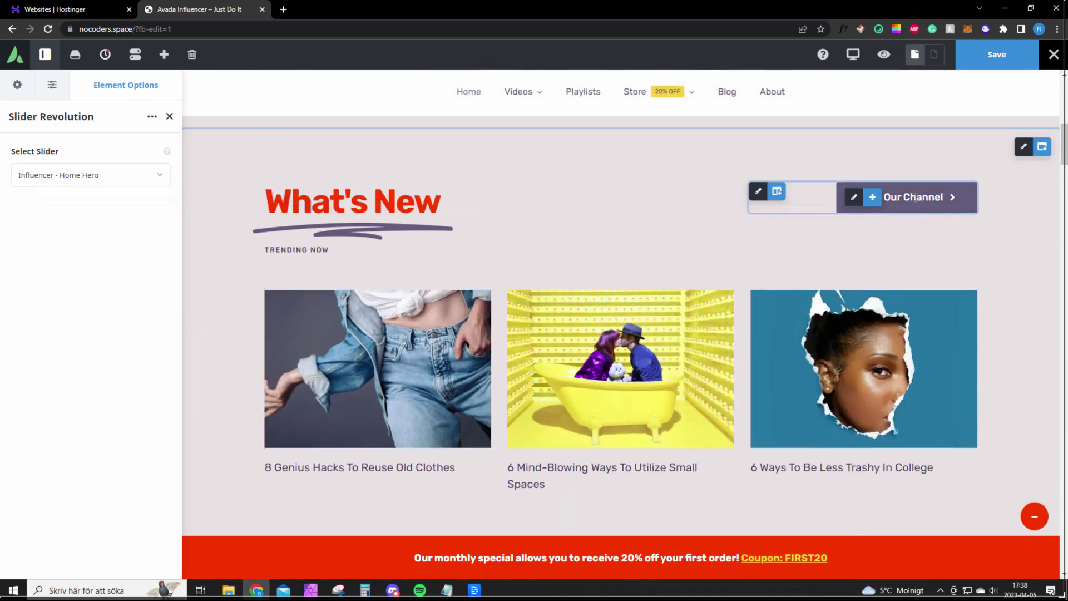
{"action": "left_click", "coordinate": [855, 199]}
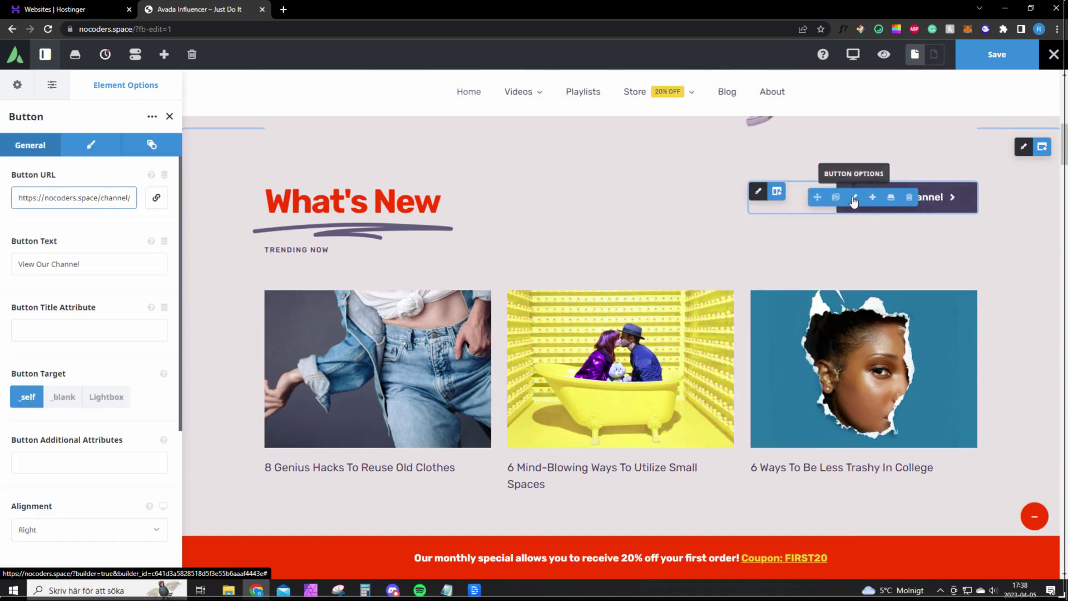
{"action": "left_click_drag", "start_coordinate": [164, 264], "coordinate": [5, 267]}
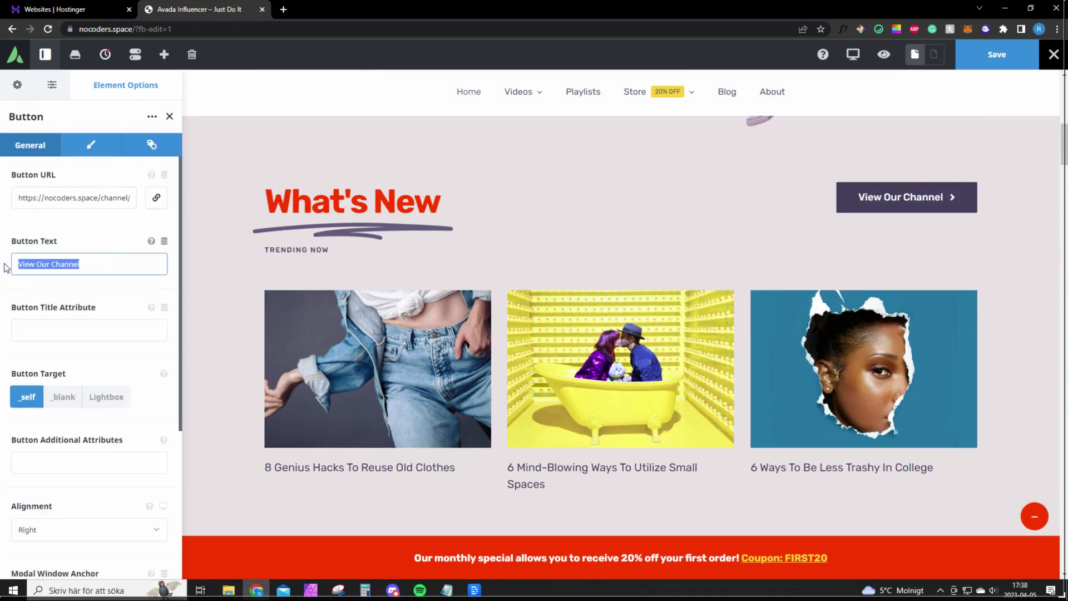
{"action": "mouse_move", "coordinate": [133, 198]}
{"action": "left_mouse_down"}
{"action": "mouse_move", "coordinate": [16, 198]}
{"action": "mouse_move", "coordinate": [213, 198]}
{"action": "left_mouse_up"}
{"action": "left_click", "coordinate": [93, 205]}
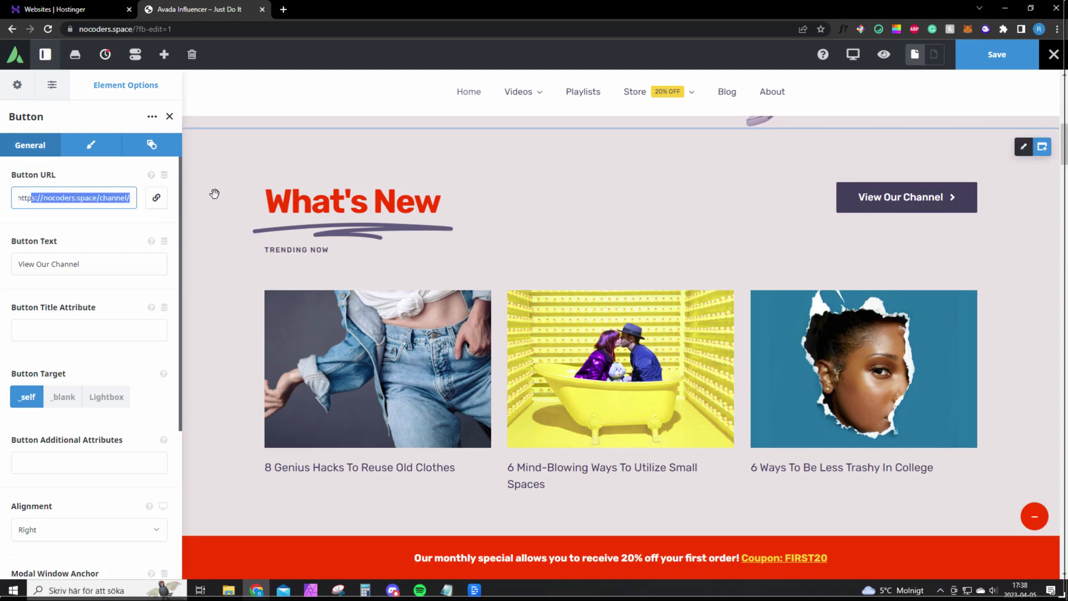
{"action": "left_click", "coordinate": [80, 202]}
{"action": "left_click", "coordinate": [37, 186]}
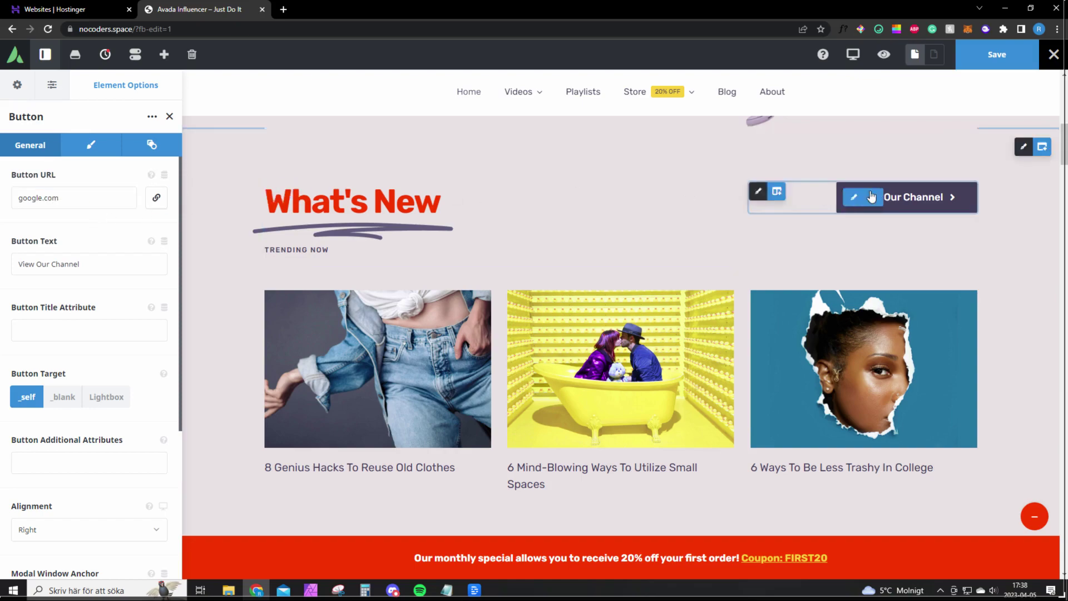
{"action": "left_click", "coordinate": [1001, 59]}
{"action": "scroll", "coordinate": [476, 282], "scroll_direction": "down", "scroll_amount": 5}
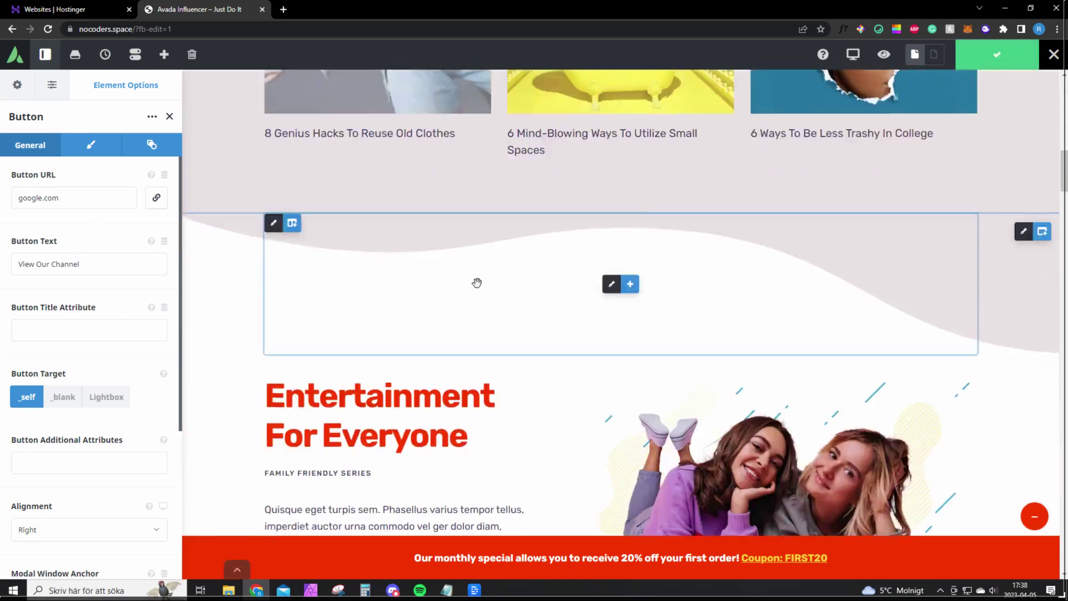
{"action": "scroll", "coordinate": [460, 279], "scroll_direction": "down", "scroll_amount": 5}
{"action": "right_click", "coordinate": [465, 271]}
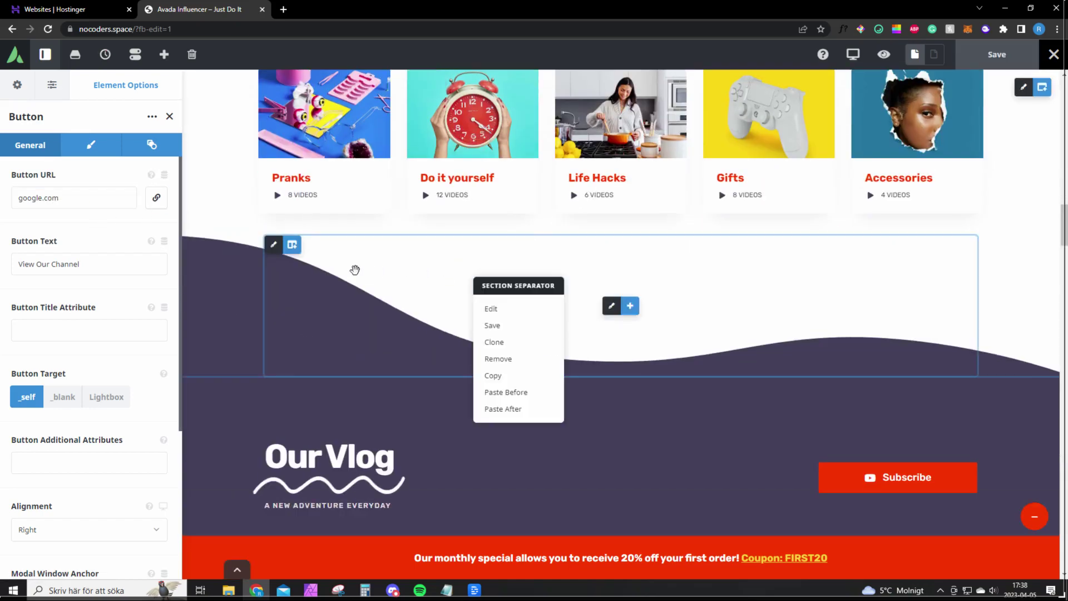
{"action": "scroll", "coordinate": [267, 271], "scroll_direction": "down", "scroll_amount": 4}
{"action": "scroll", "coordinate": [306, 265], "scroll_direction": "down", "scroll_amount": 2}
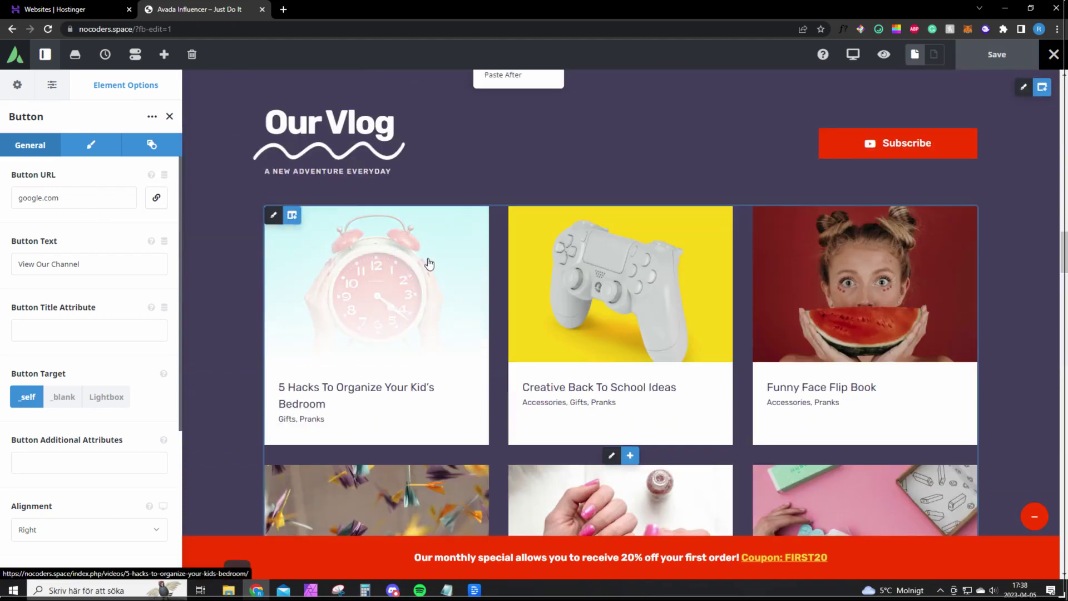
{"action": "scroll", "coordinate": [420, 260], "scroll_direction": "down", "scroll_amount": 1}
{"action": "scroll", "coordinate": [423, 268], "scroll_direction": "down", "scroll_amount": 5}
{"action": "scroll", "coordinate": [423, 270], "scroll_direction": "down", "scroll_amount": 3}
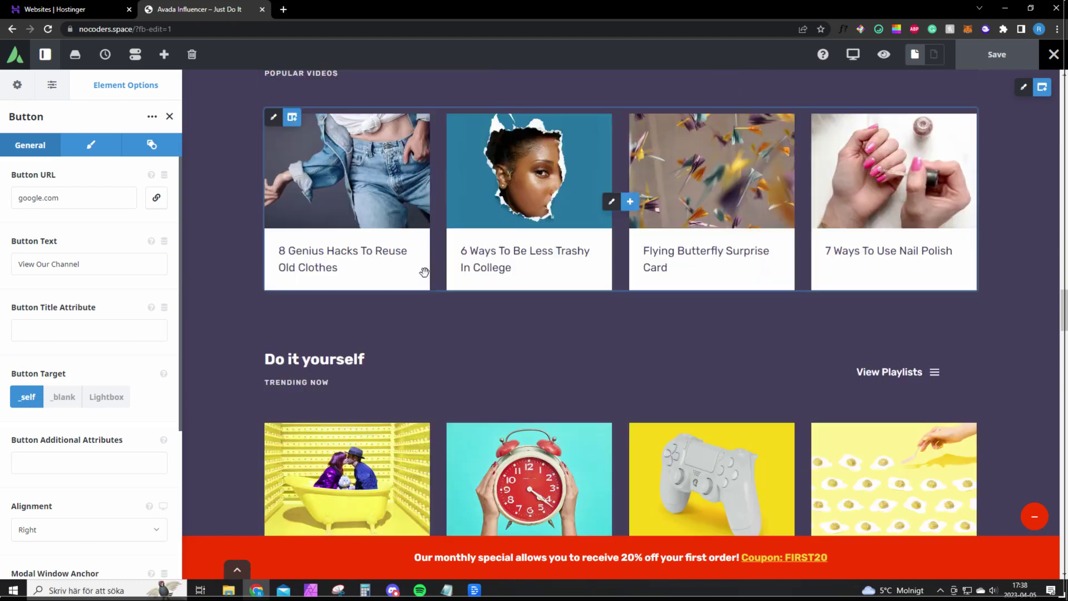
{"action": "scroll", "coordinate": [420, 275], "scroll_direction": "down", "scroll_amount": 2}
{"action": "scroll", "coordinate": [420, 275], "scroll_direction": "down", "scroll_amount": 1}
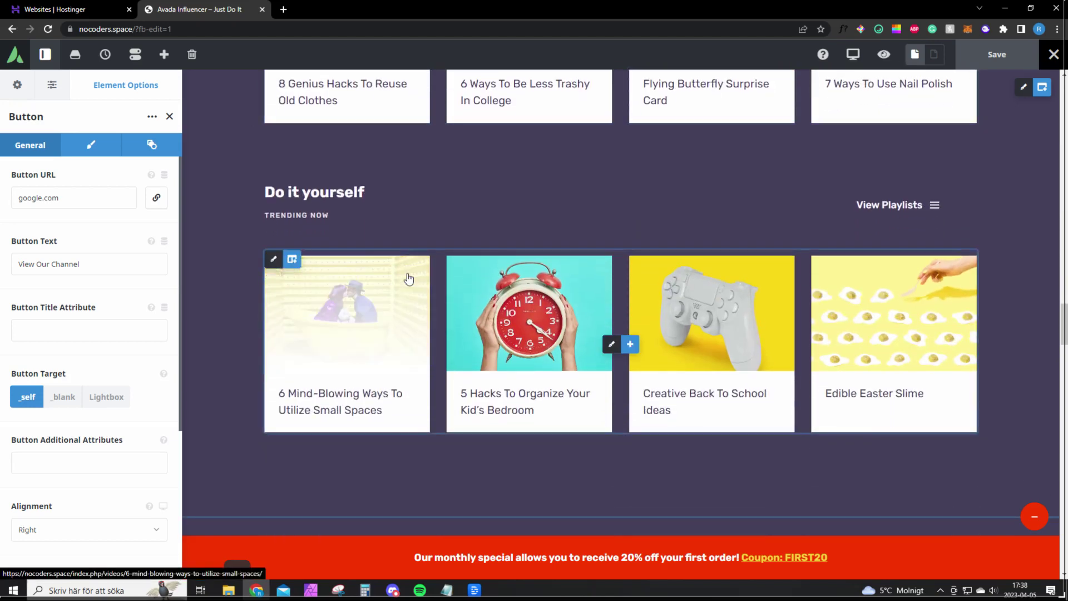
{"action": "scroll", "coordinate": [409, 278], "scroll_direction": "down", "scroll_amount": 3}
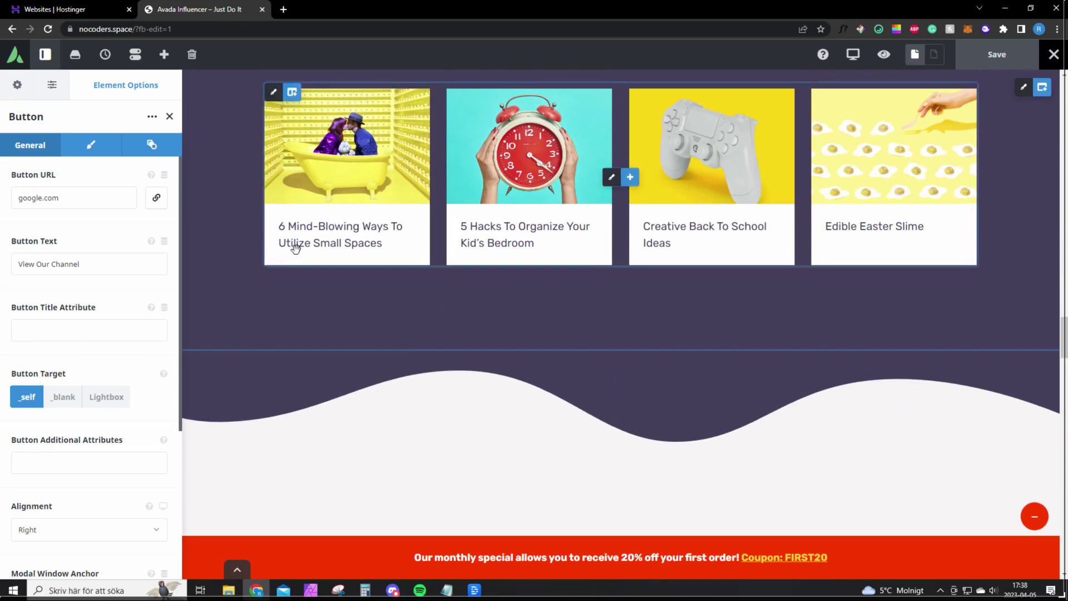
{"action": "scroll", "coordinate": [298, 239], "scroll_direction": "down", "scroll_amount": 3}
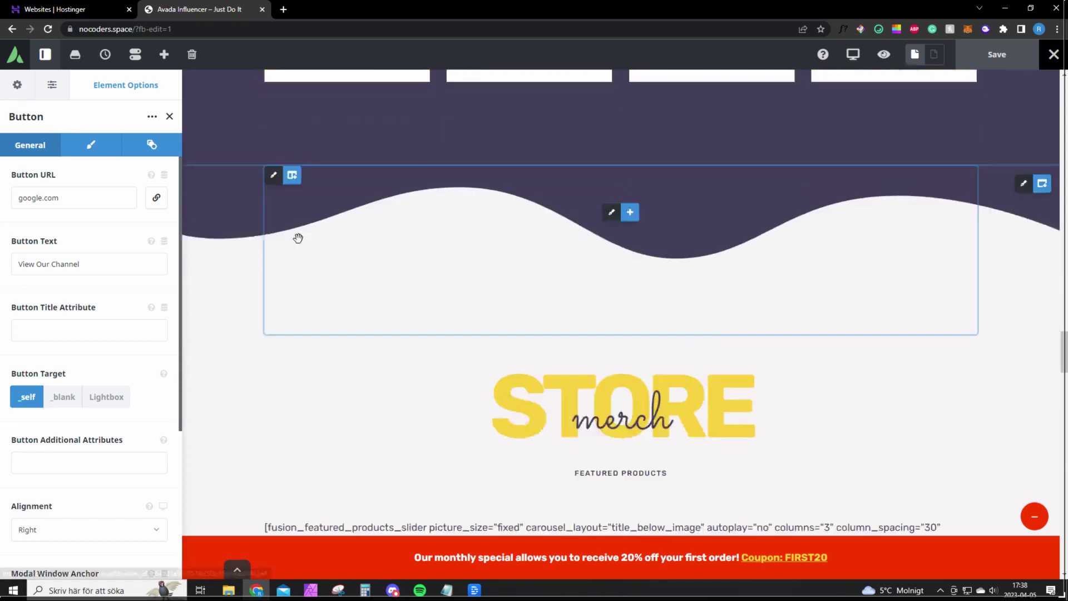
{"action": "scroll", "coordinate": [293, 238], "scroll_direction": "down", "scroll_amount": 4}
{"action": "scroll", "coordinate": [345, 287], "scroll_direction": "down", "scroll_amount": 3}
{"action": "scroll", "coordinate": [345, 287], "scroll_direction": "down", "scroll_amount": 1}
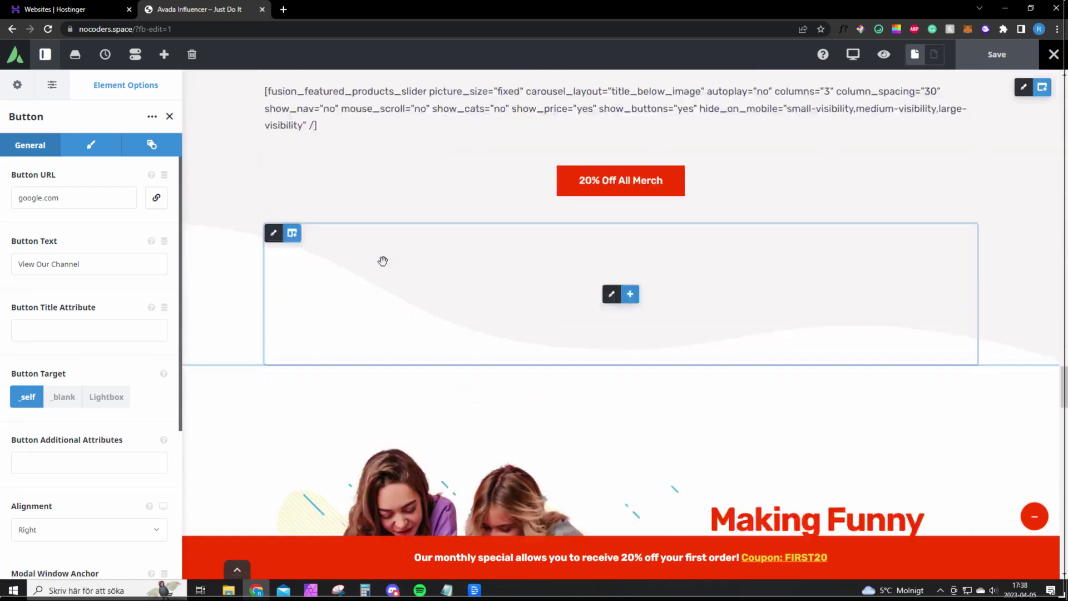
{"action": "scroll", "coordinate": [382, 262], "scroll_direction": "down", "scroll_amount": 3}
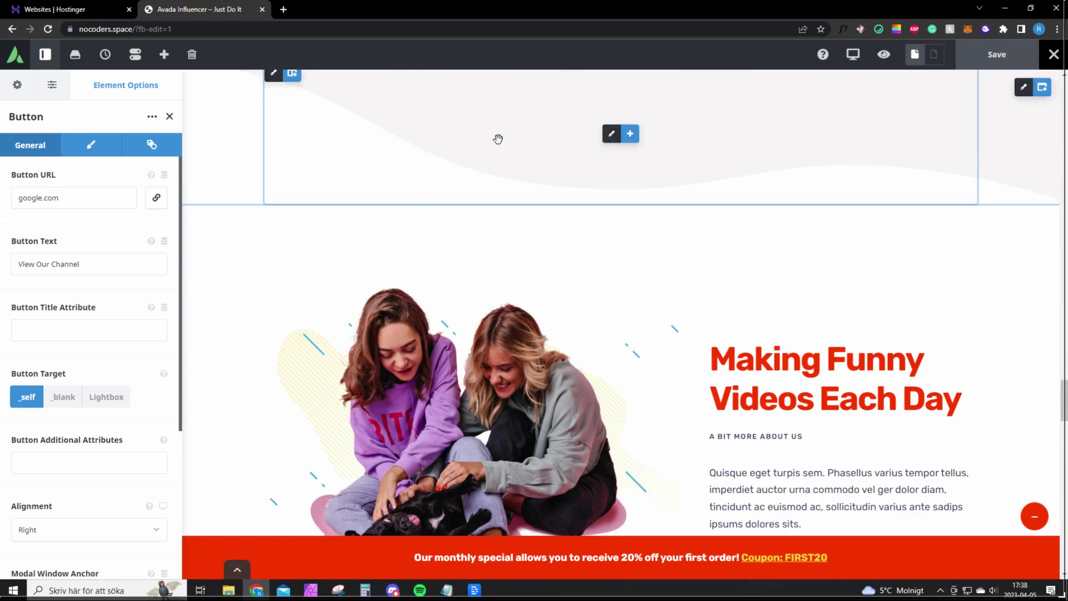